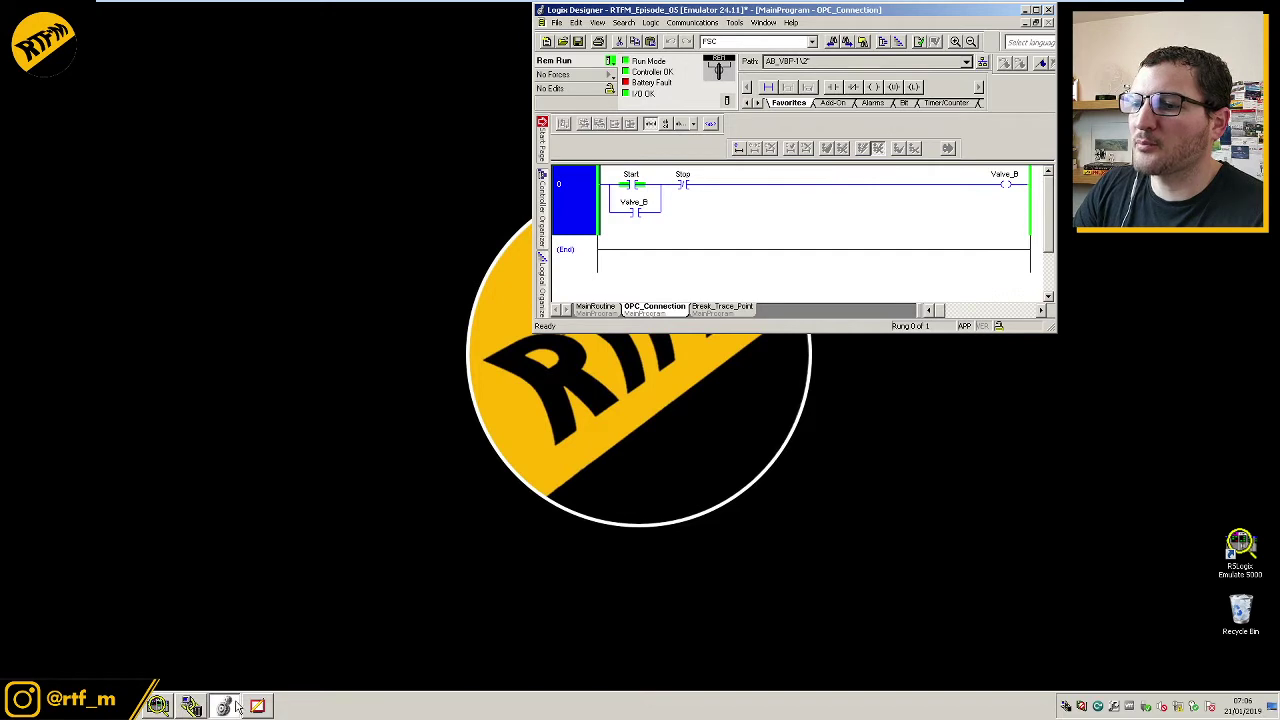
- Switch to RSLinx Classic Gateway and start a new DDE/OPC topic for the Studio 5000 Logix Emulate controller in slot 02
left_click(196, 706)
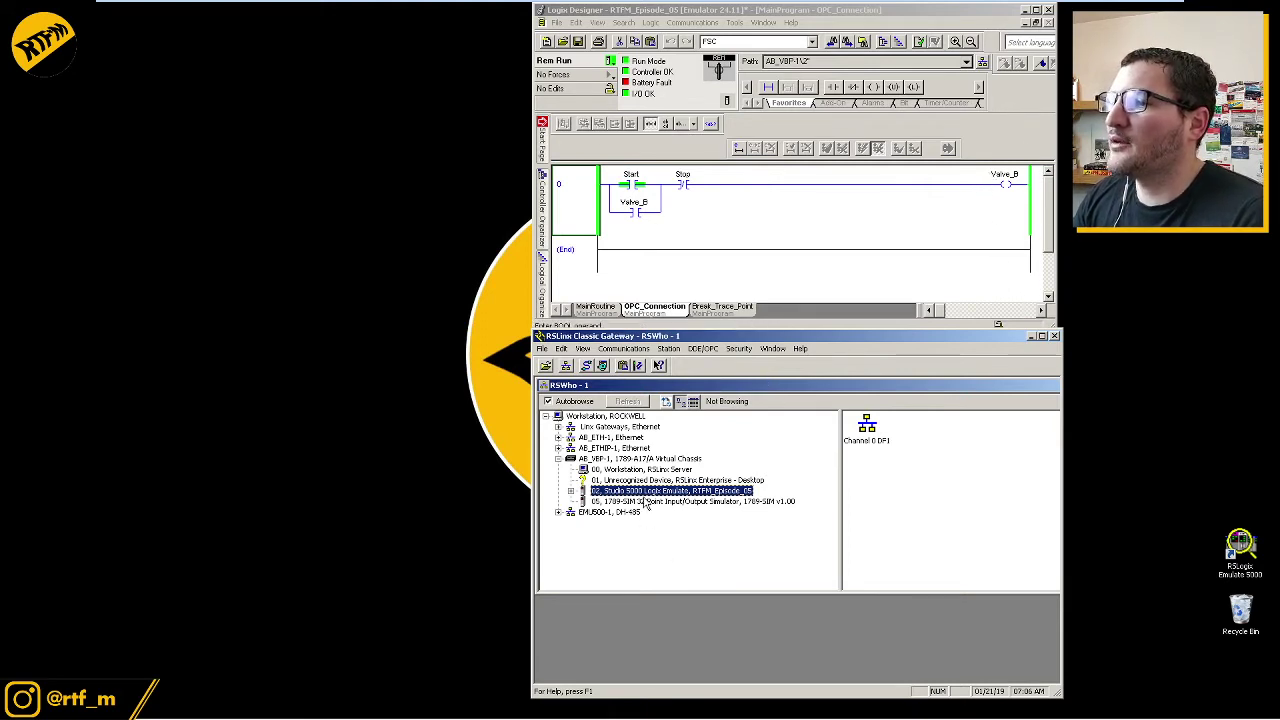
right_click(643, 491)
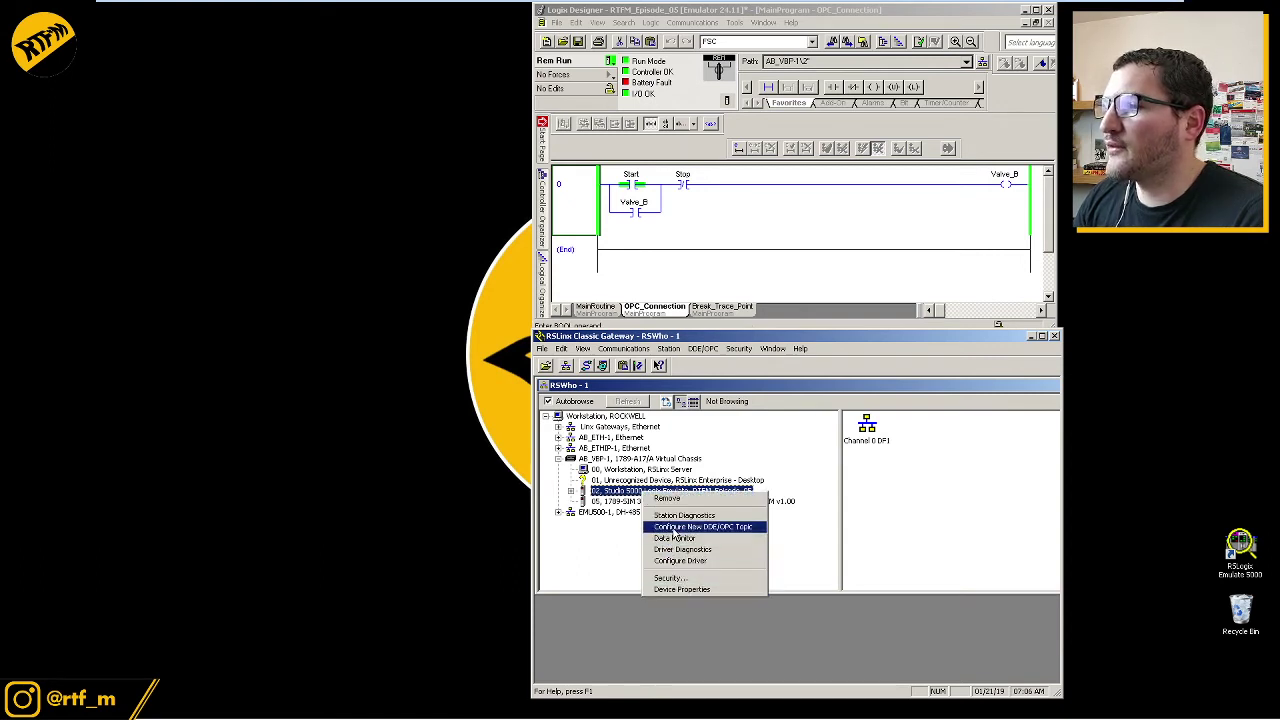
left_click(674, 528)
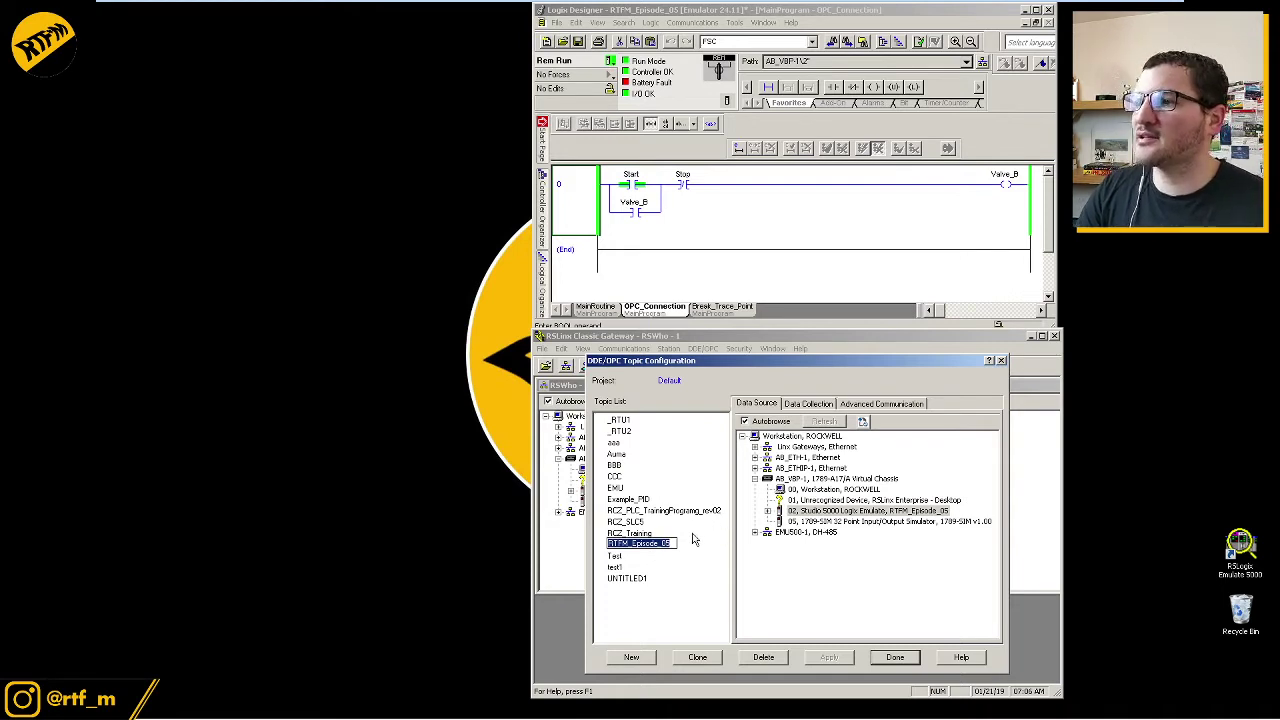
- Rename the new DDE/OPC topic as RTFM_OPC_Node and accept the topic update
left_click(645, 543)
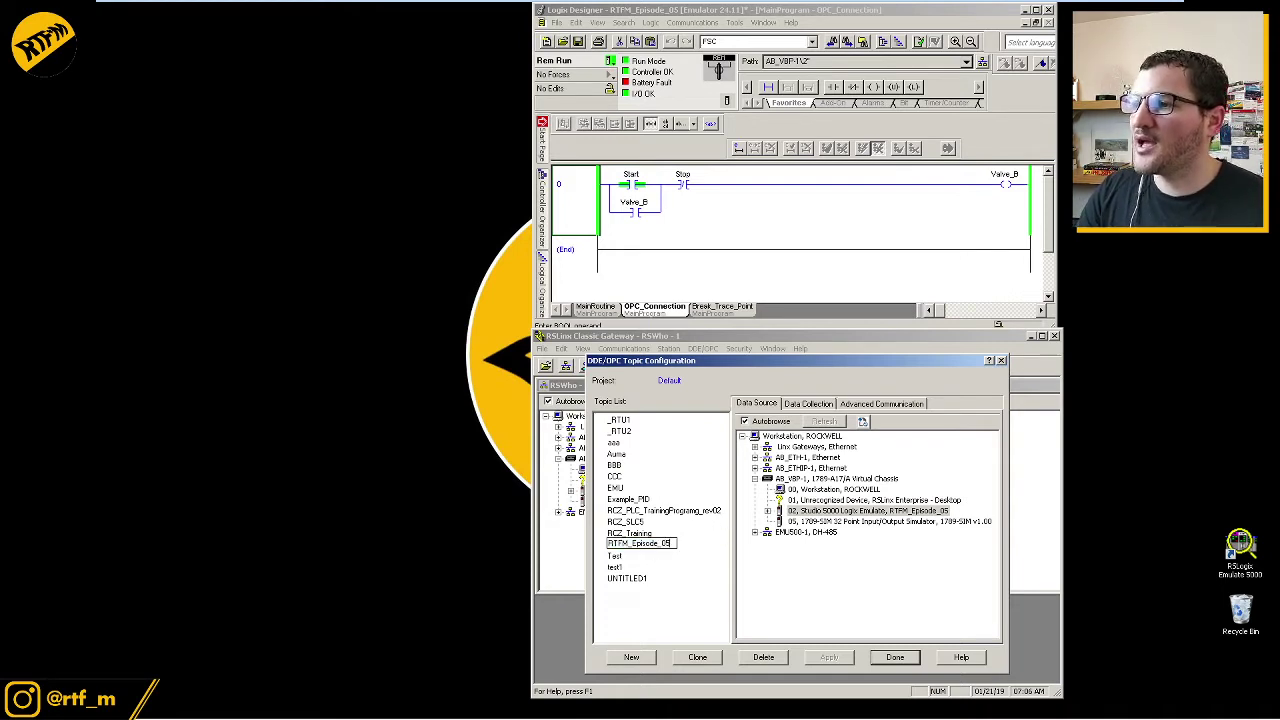
double_click(645, 543)
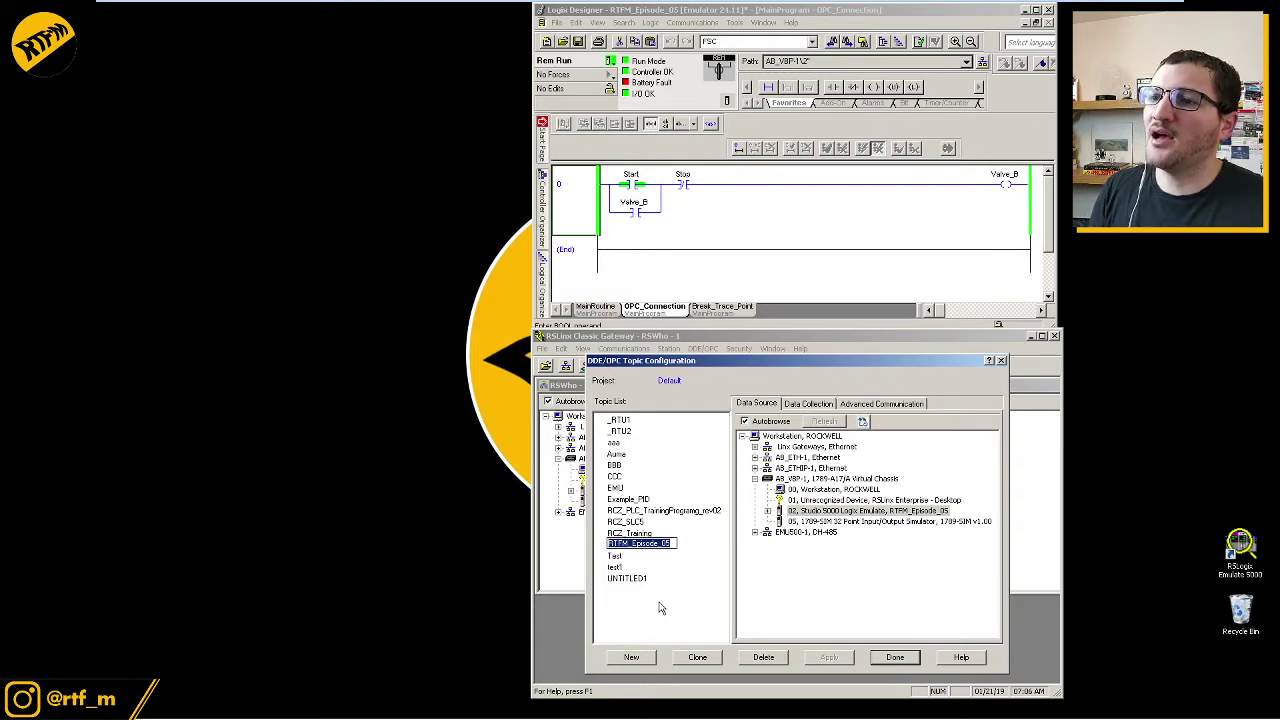
key("Home")
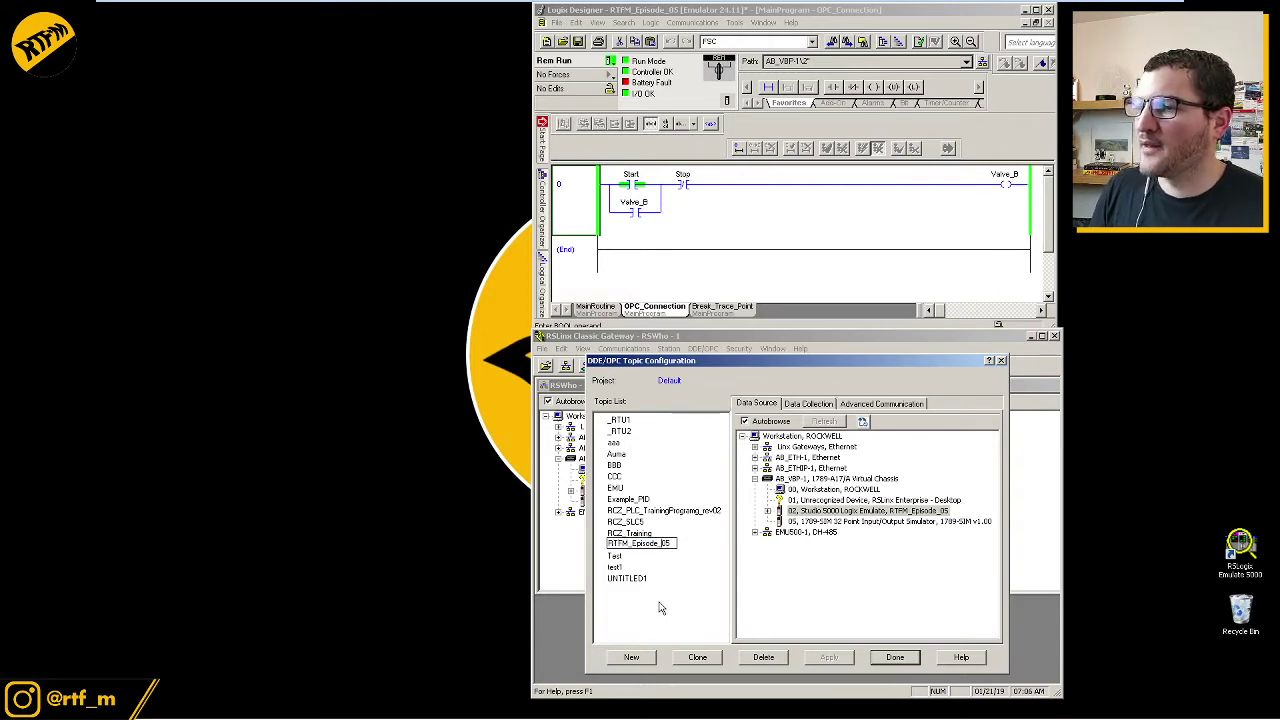
key("Delete")
key("Delete")
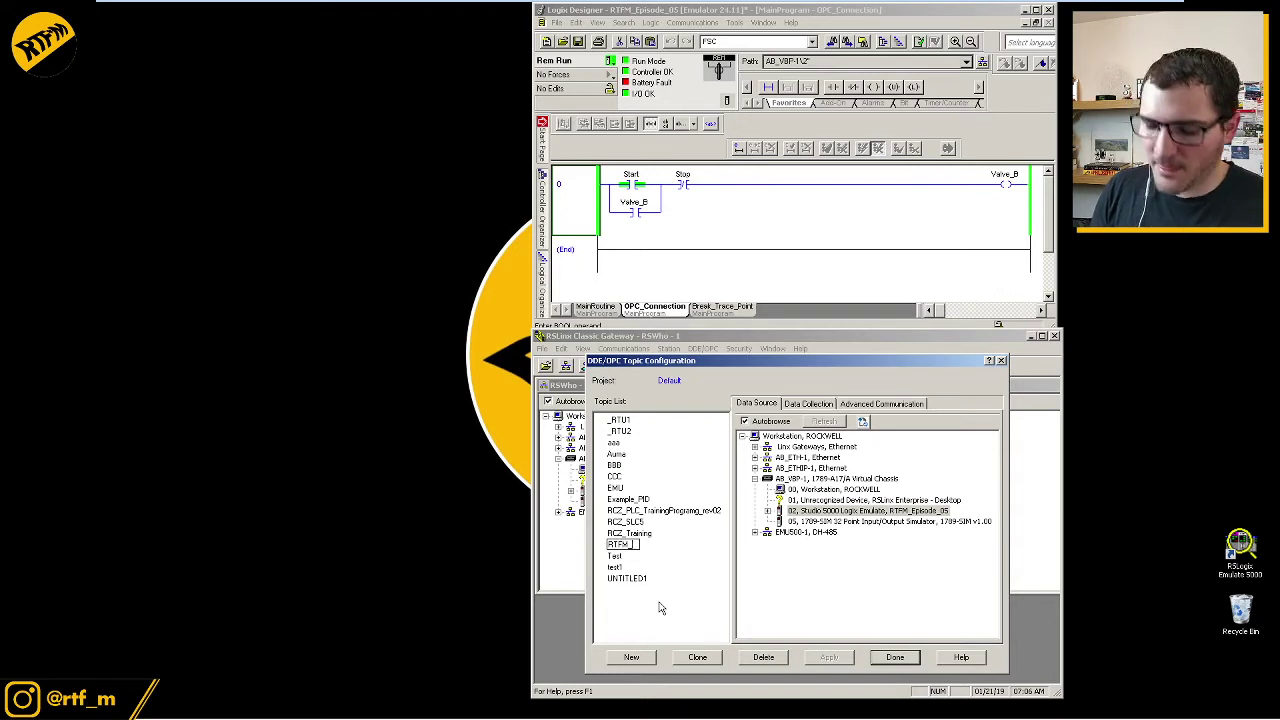
type("OPC_N")
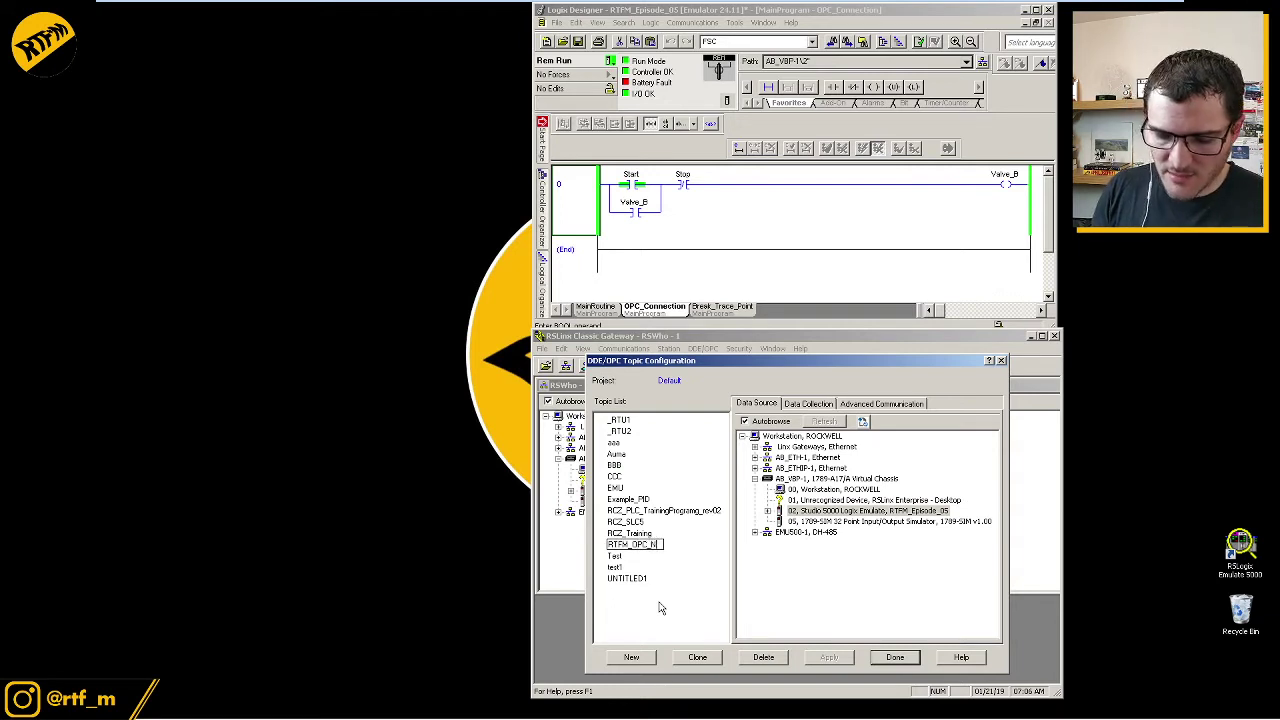
type("ode")
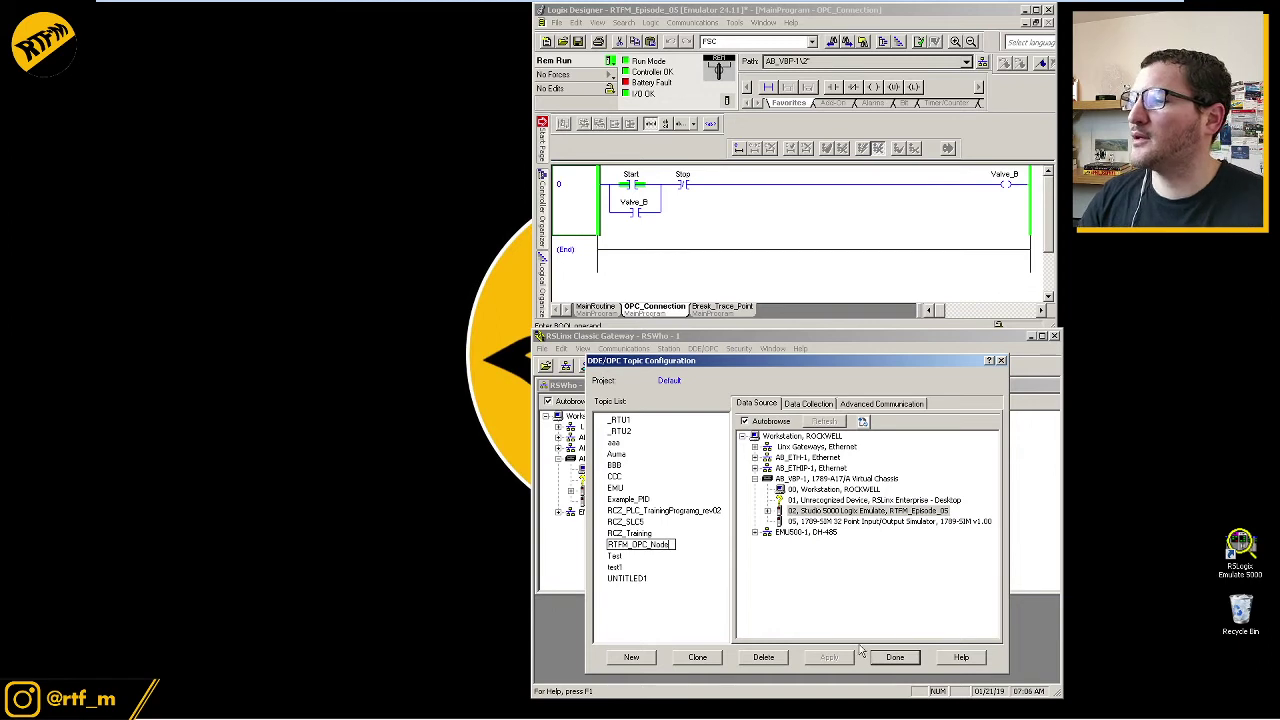
left_click(668, 556)
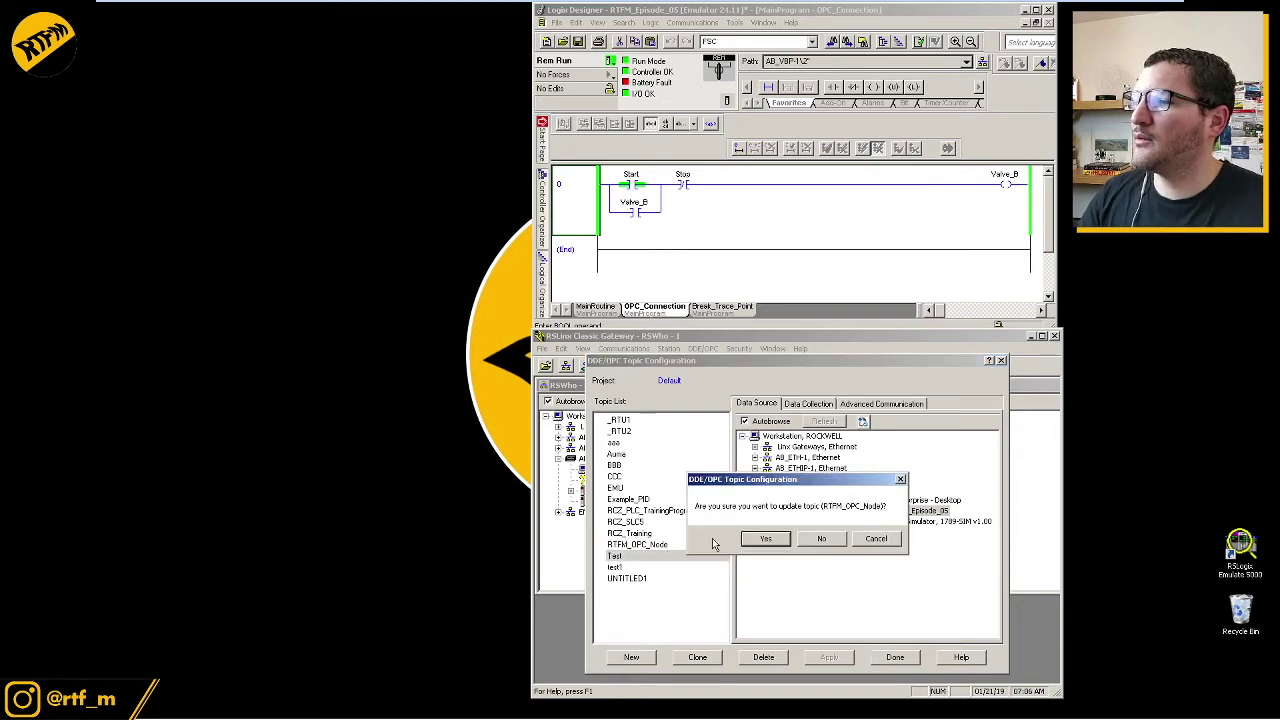
left_click(746, 545)
- Select the RTFM_OPC_Node topic to check its data source and finish the DDE/OPC topic configuration
left_click(662, 546)
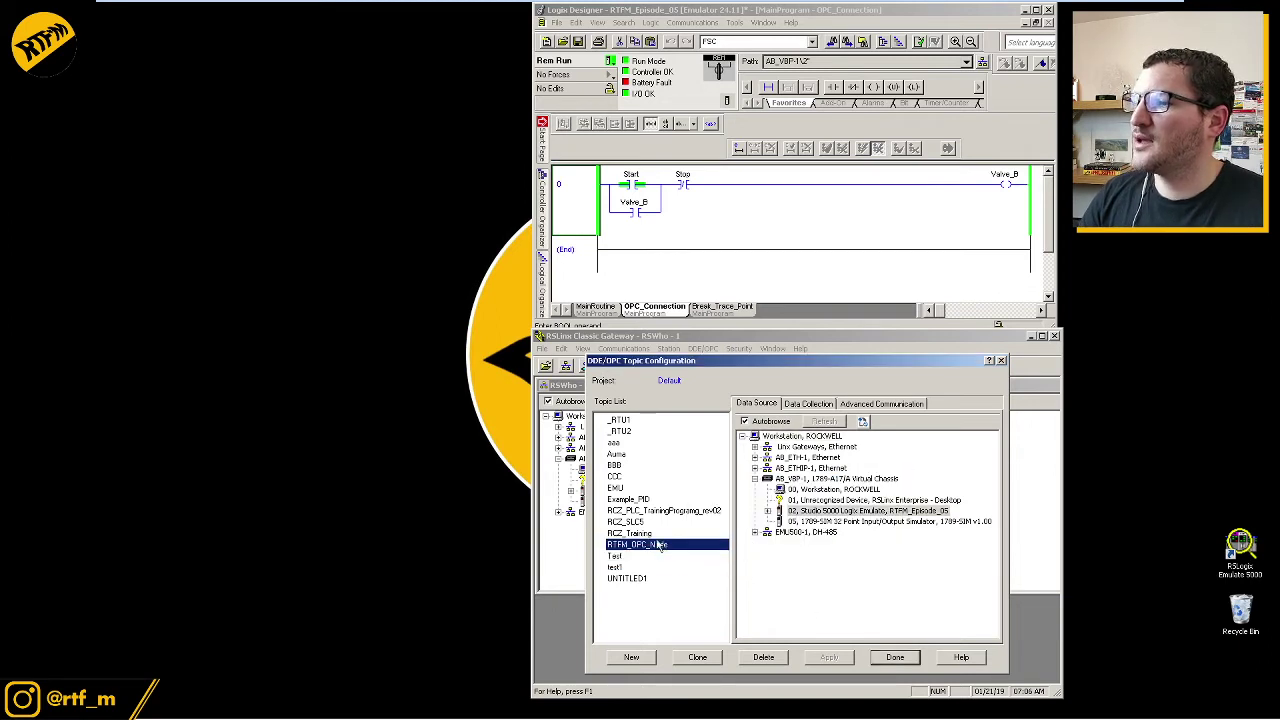
left_click(648, 522)
left_click(652, 544)
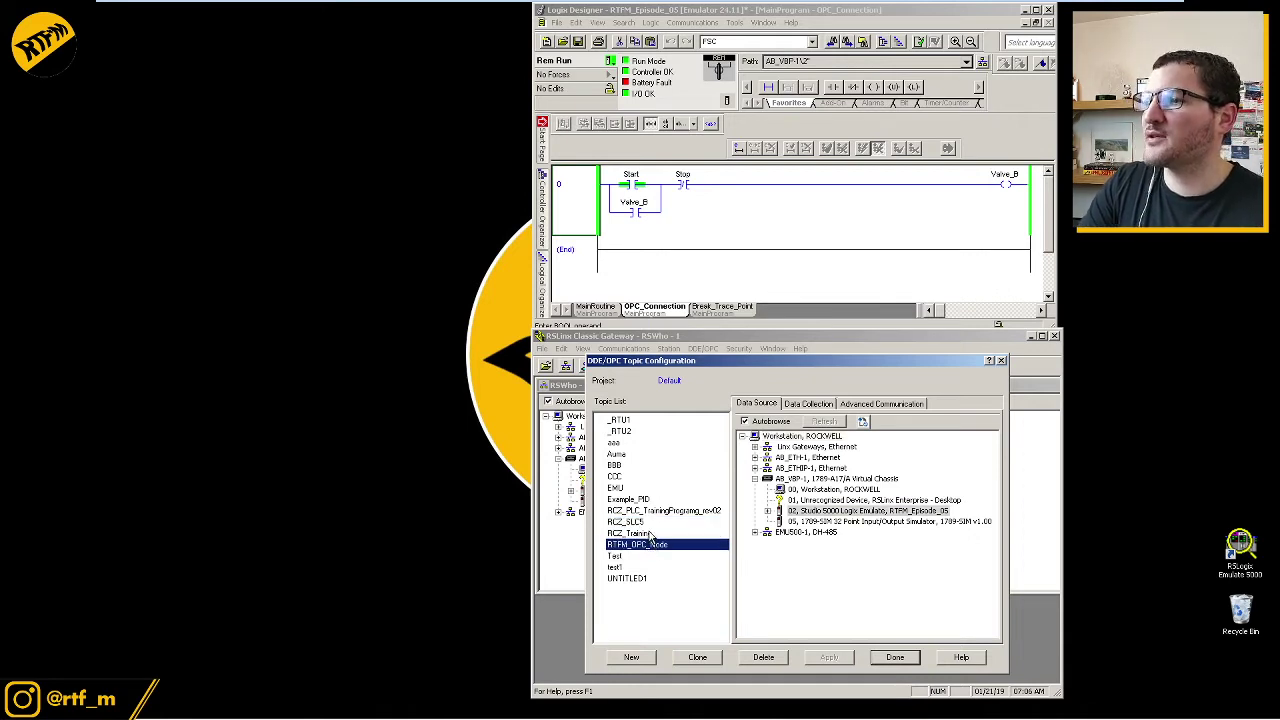
left_click(654, 546)
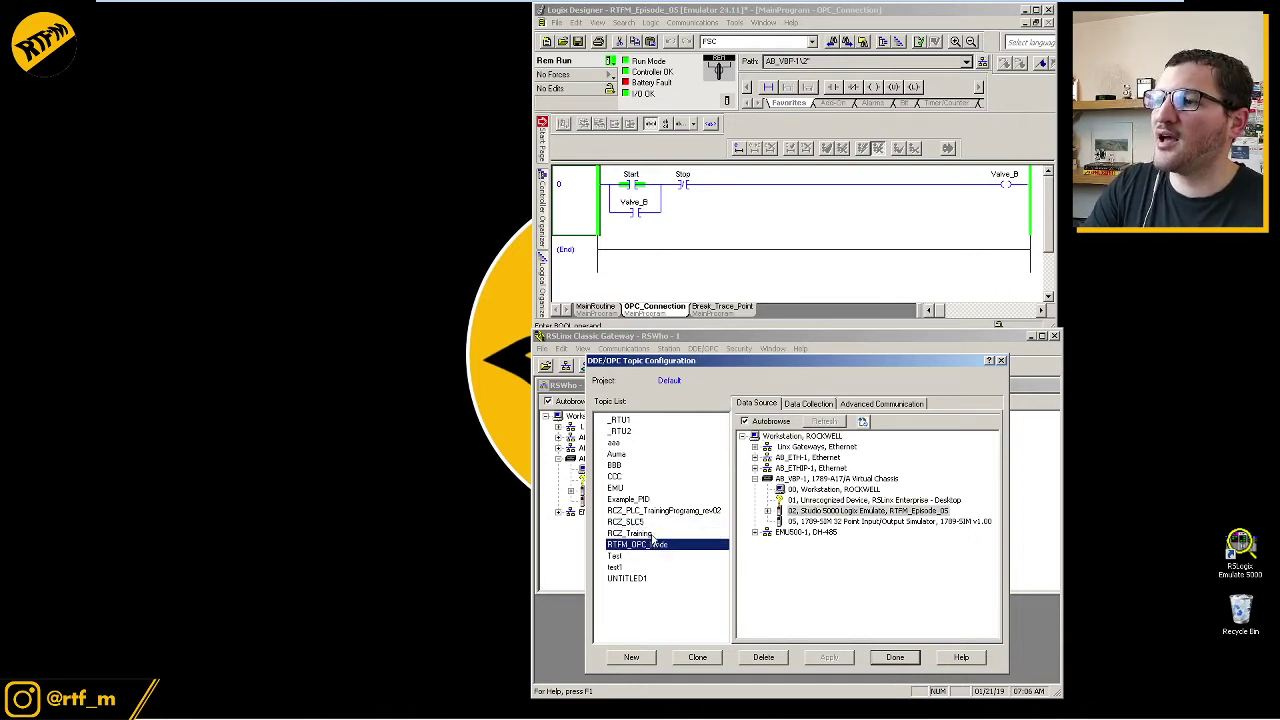
left_click(654, 546)
left_click(894, 657)
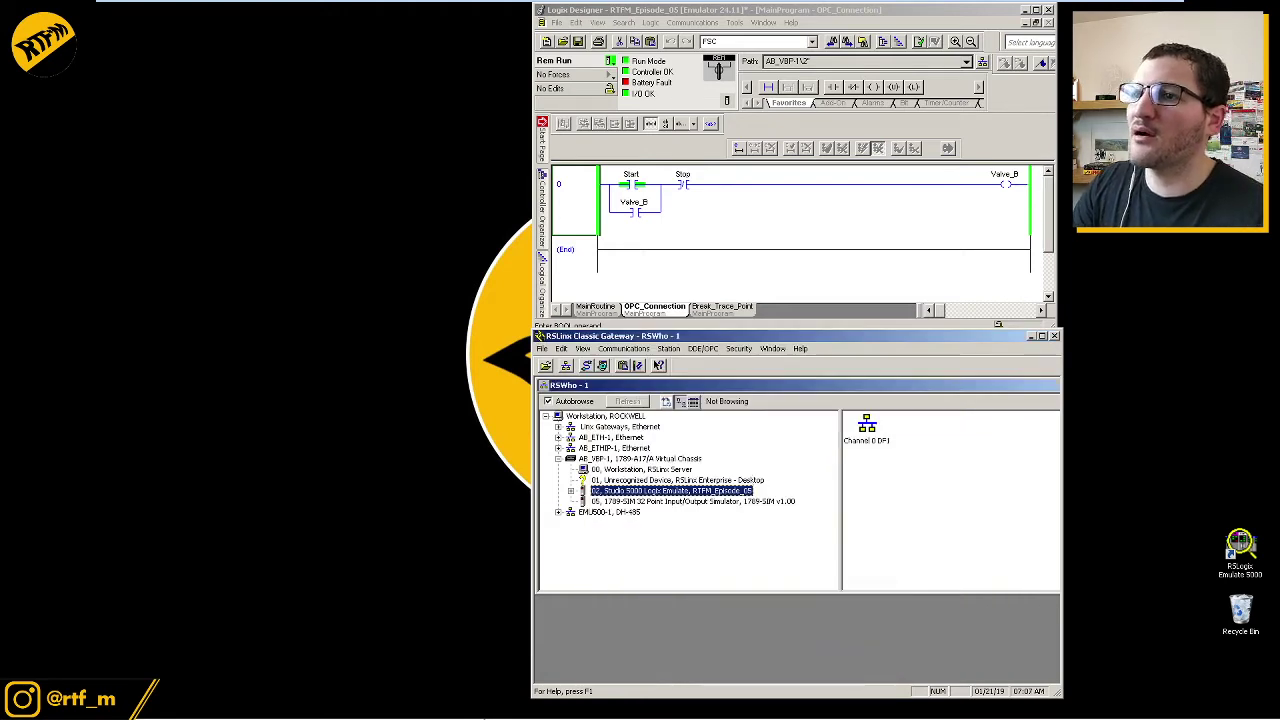
- Switch to FactoryTalk View Studio, clear all diagnostics messages and slightly narrow the application explorer
mouse_move(460, 714)
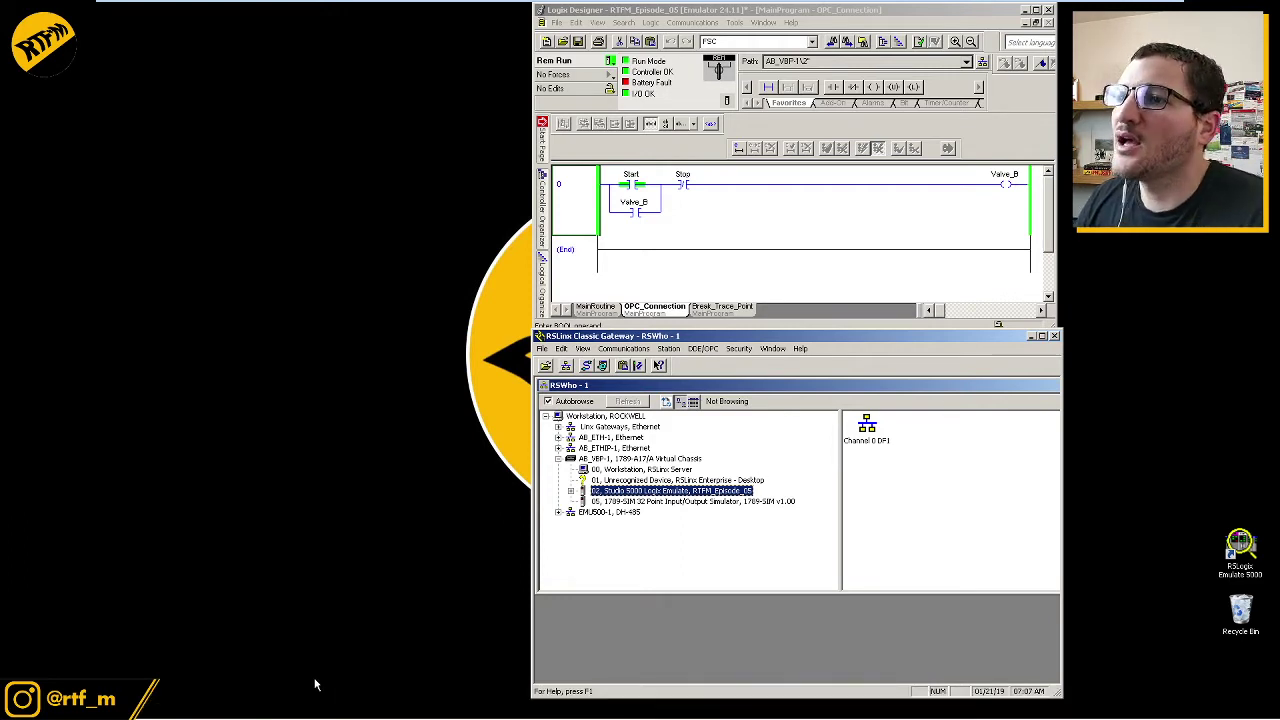
left_click(252, 706)
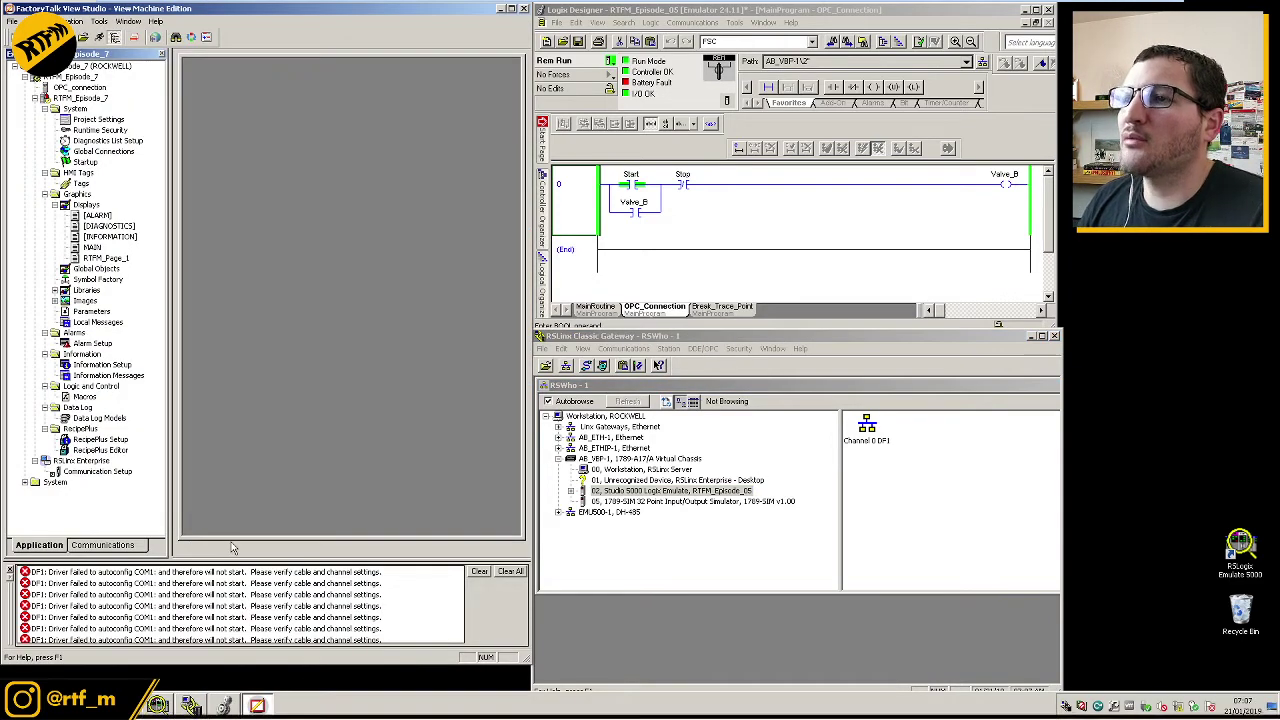
left_click(508, 571)
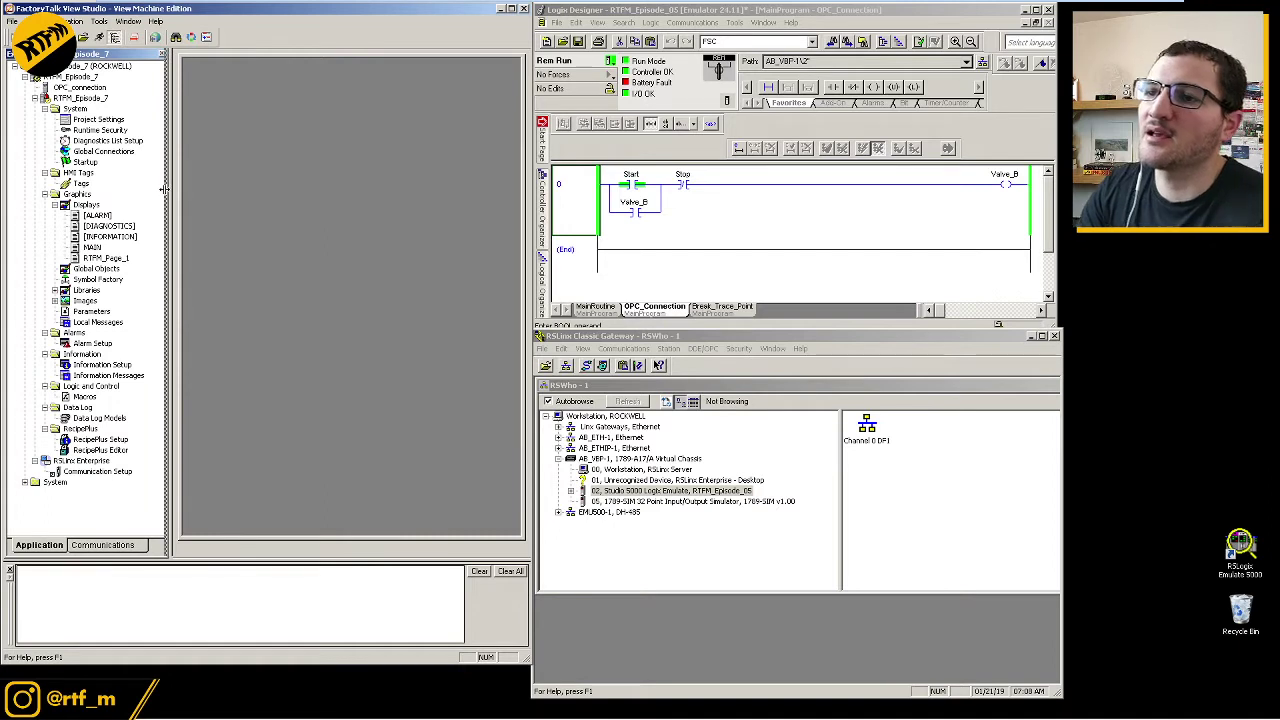
left_click_drag(163, 189, 145, 183)
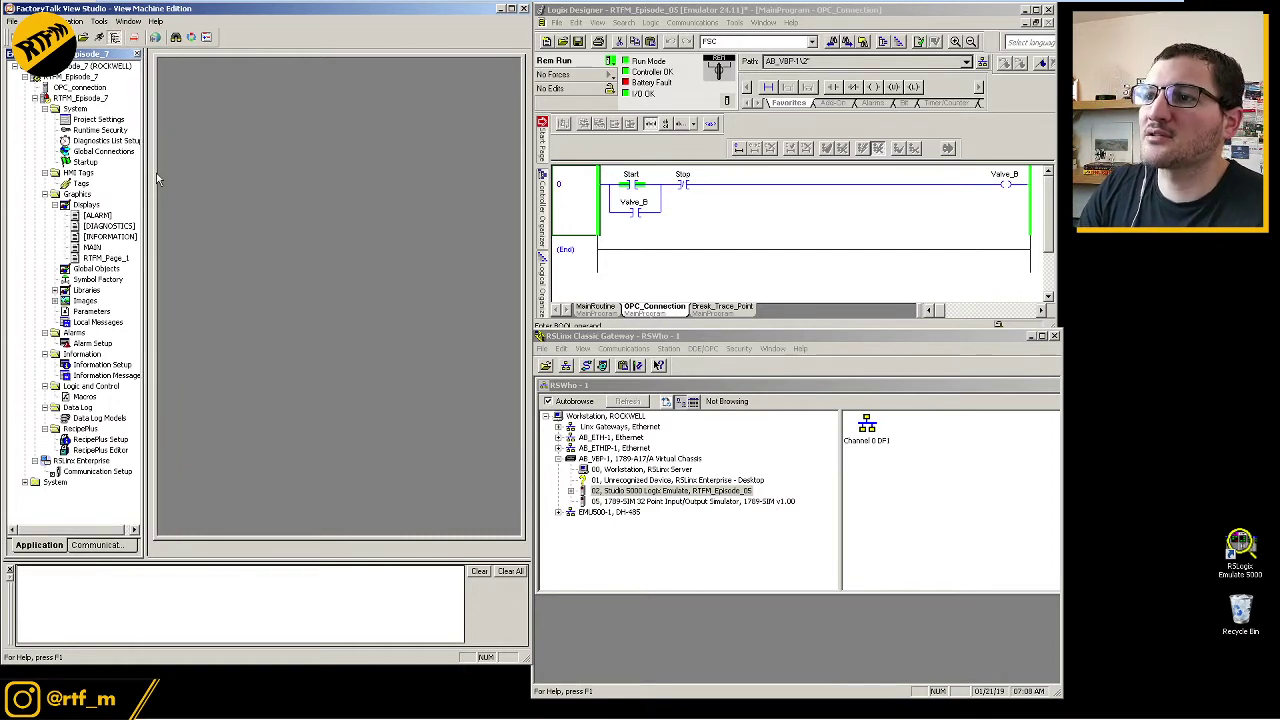
left_click_drag(146, 178, 158, 175)
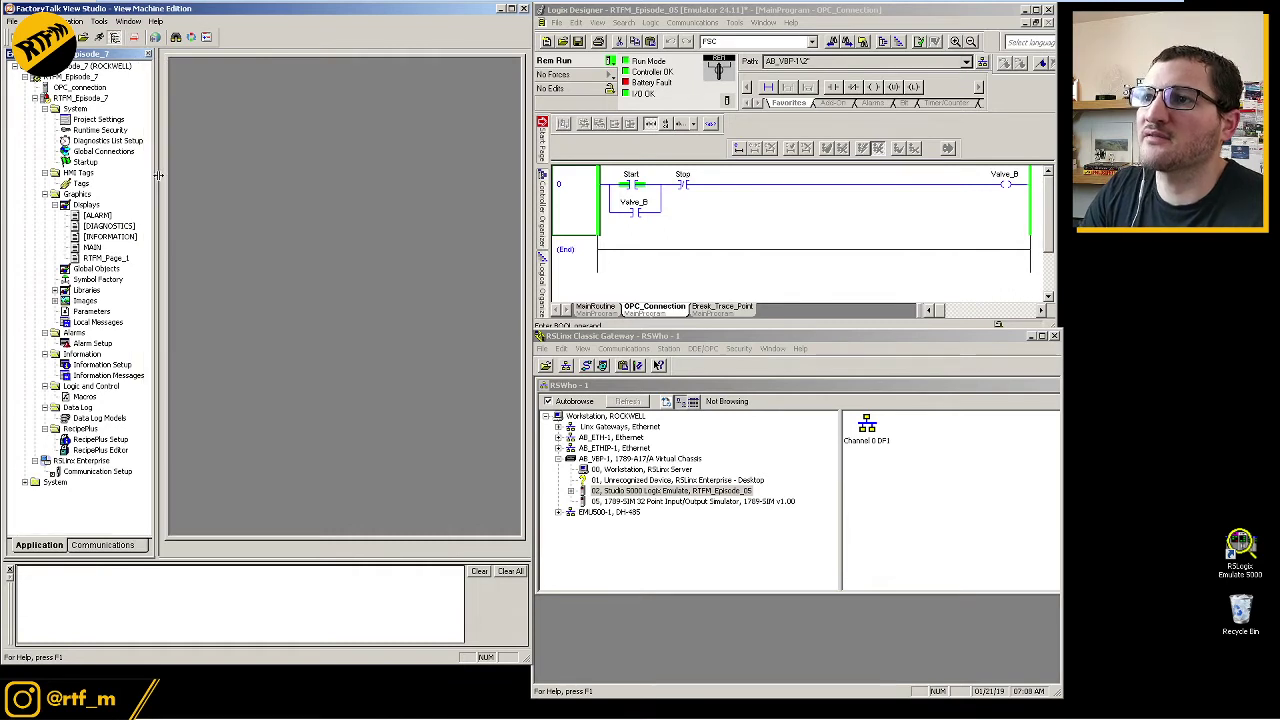
- Delete the existing OPC_connection data server from the RTFM_Episode_7 application and accept the deletion
right_click(70, 88)
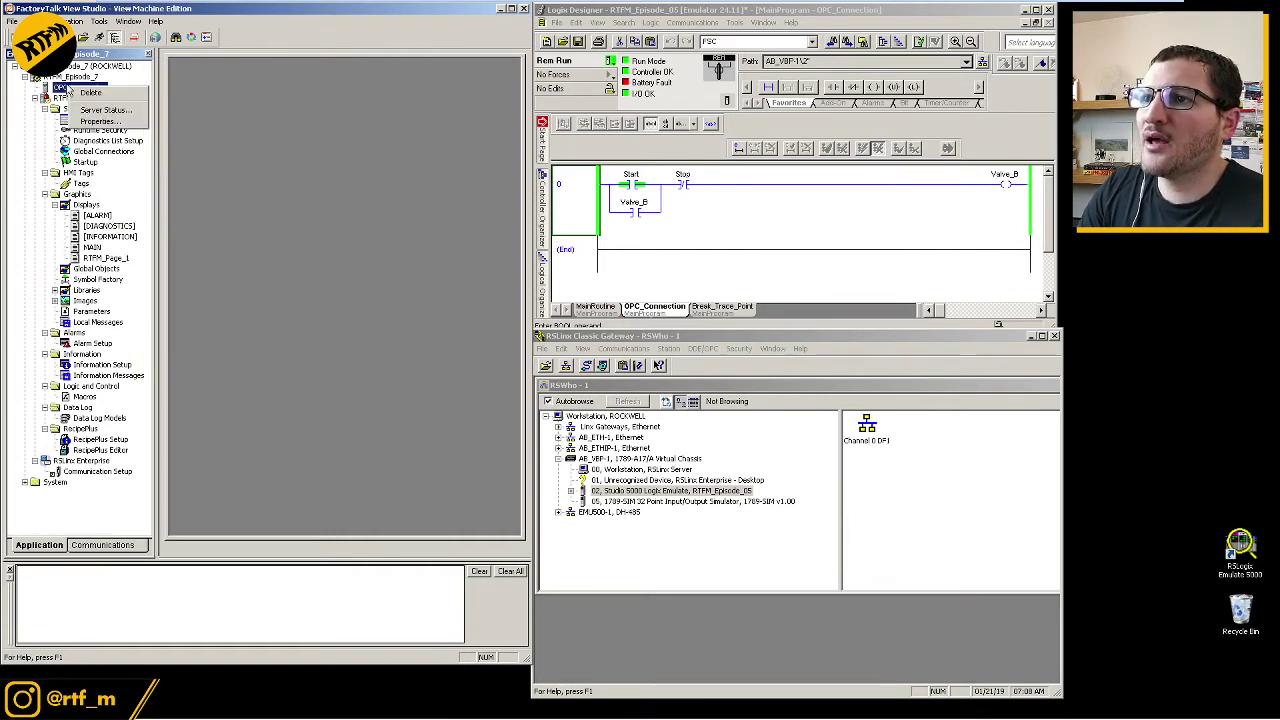
left_click(90, 92)
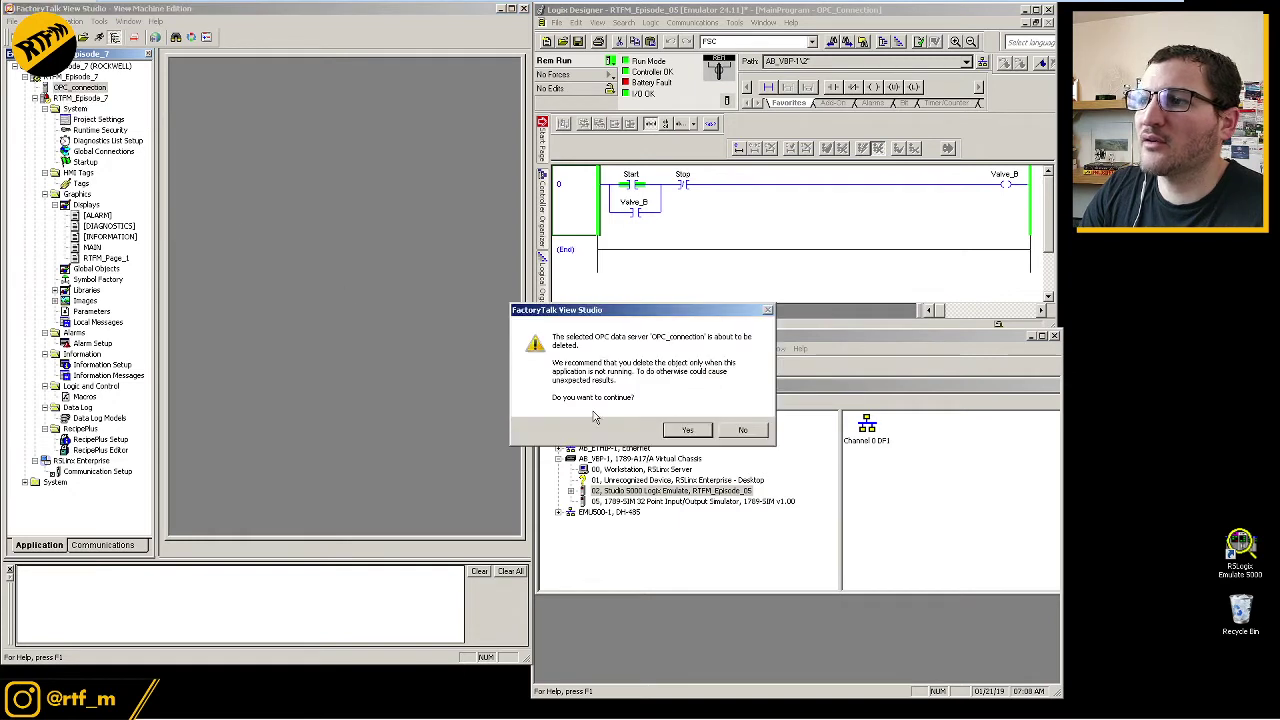
left_click(687, 430)
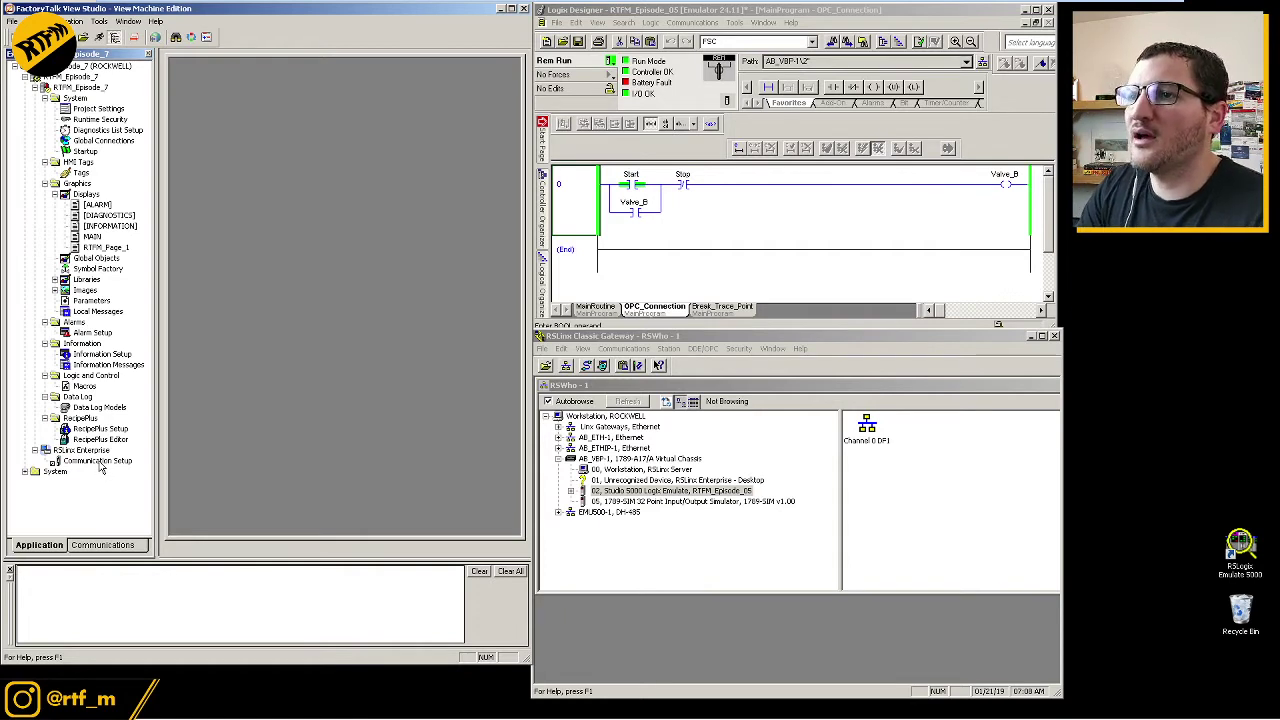
- Start adding a new OPC data server to the RTFM_Episode_7 application
left_click(97, 462)
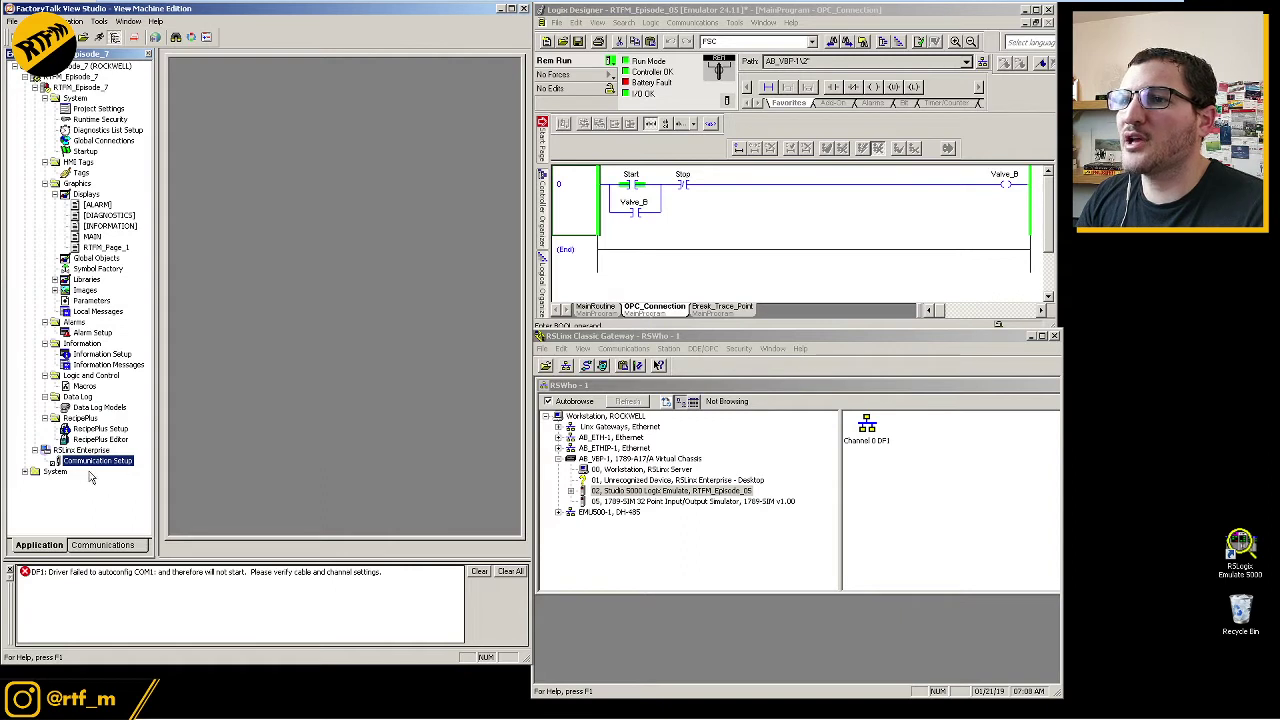
left_click(62, 89)
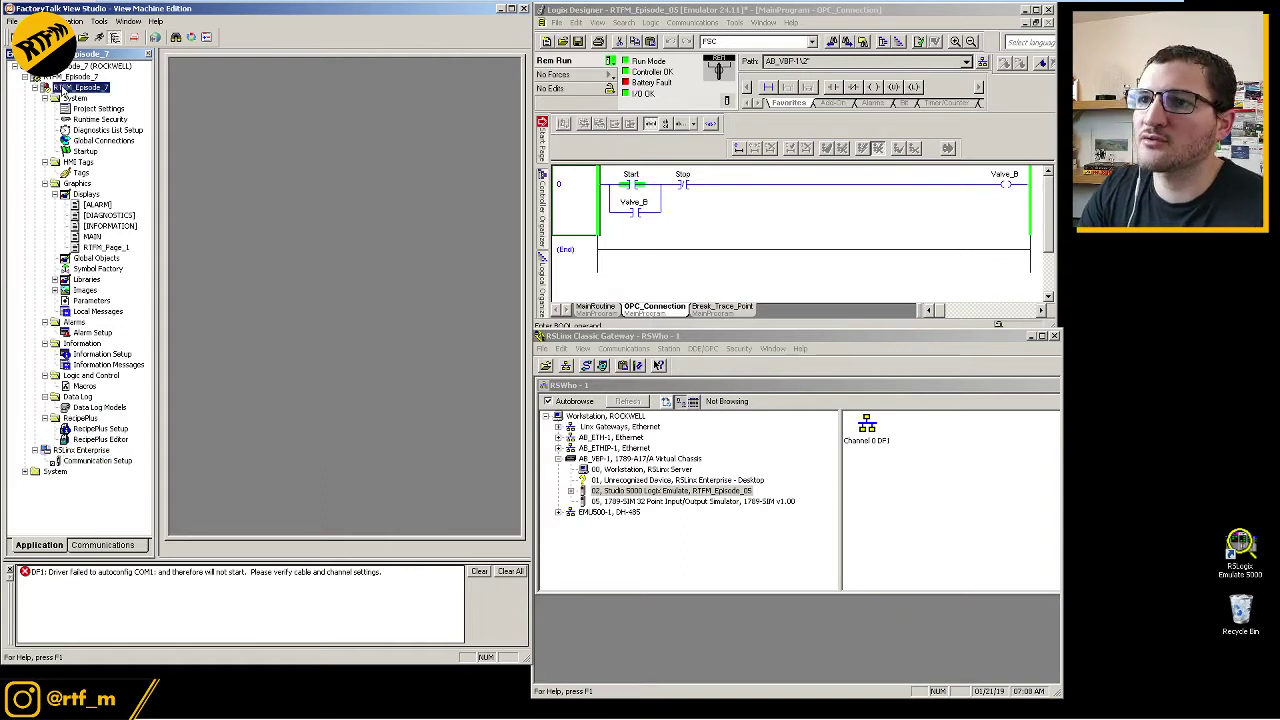
left_click(70, 77)
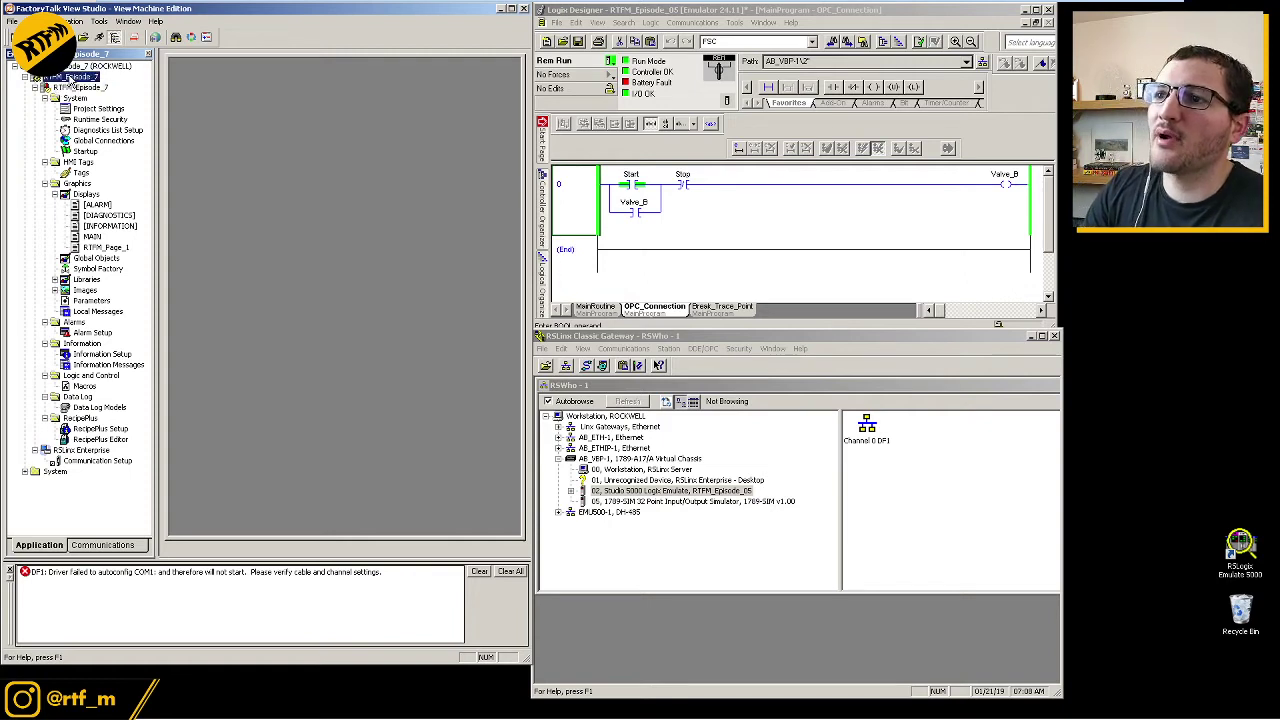
right_click(72, 77)
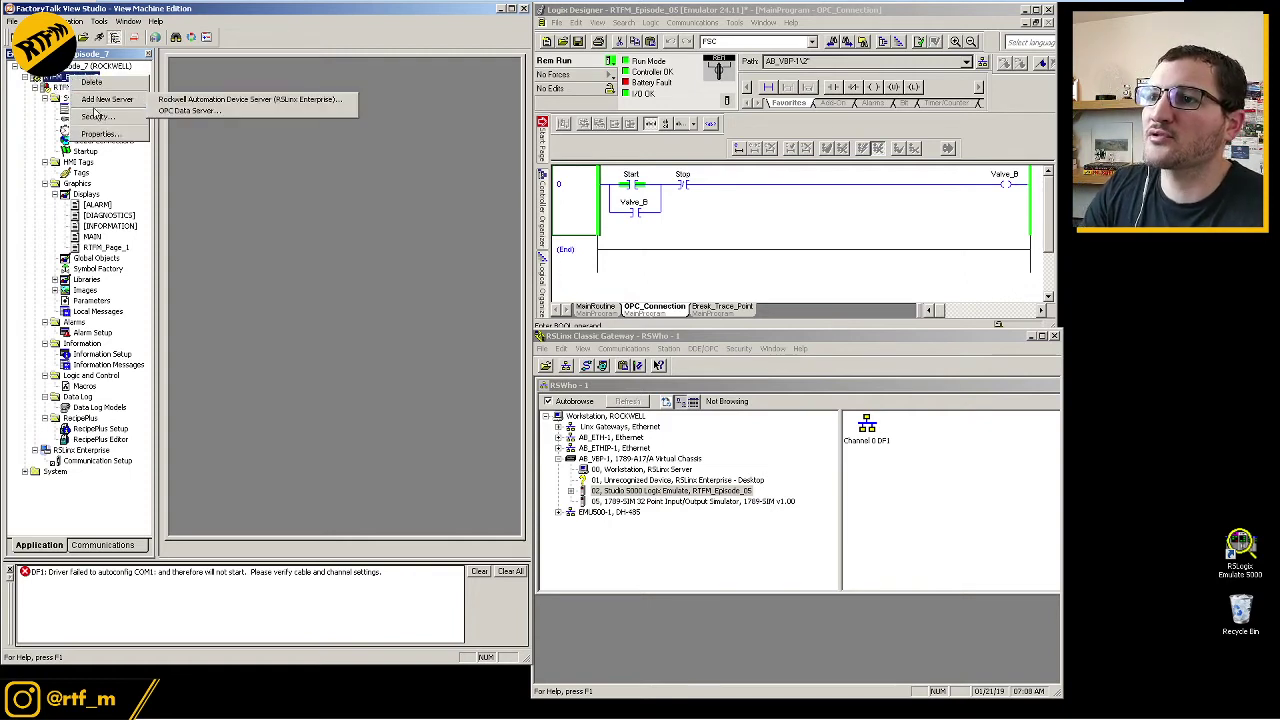
mouse_move(119, 110)
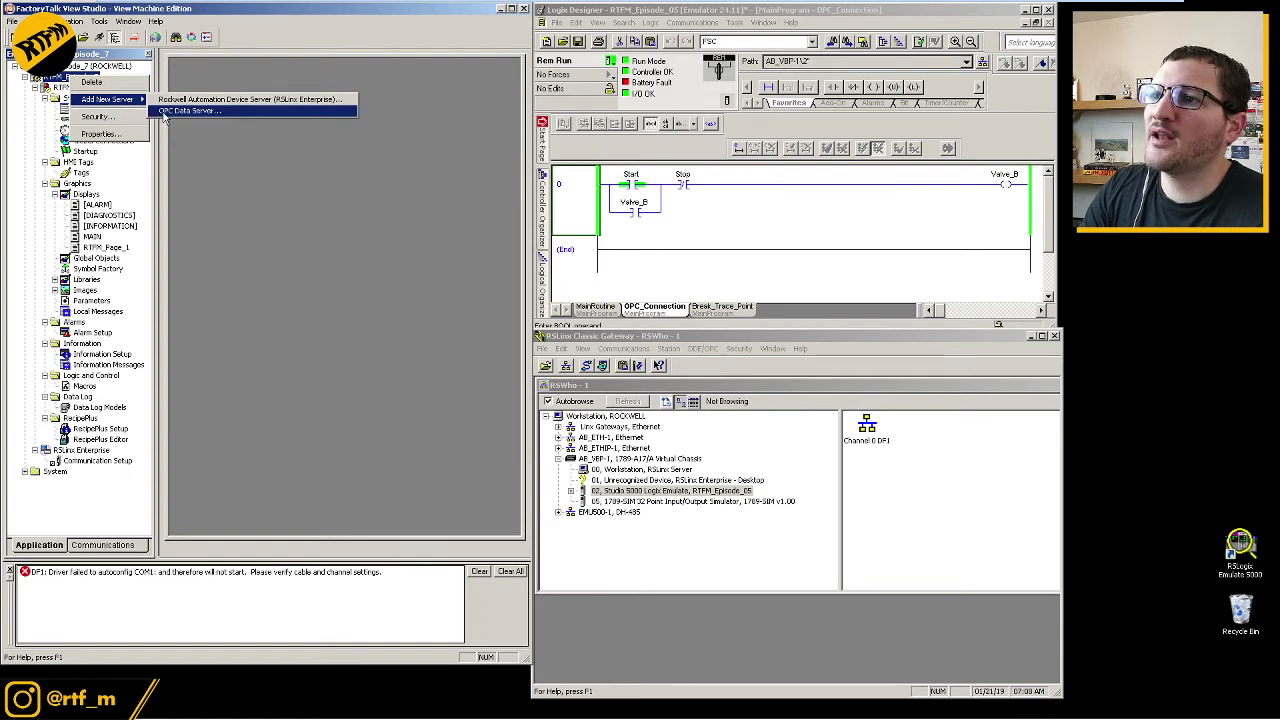
left_click(166, 112)
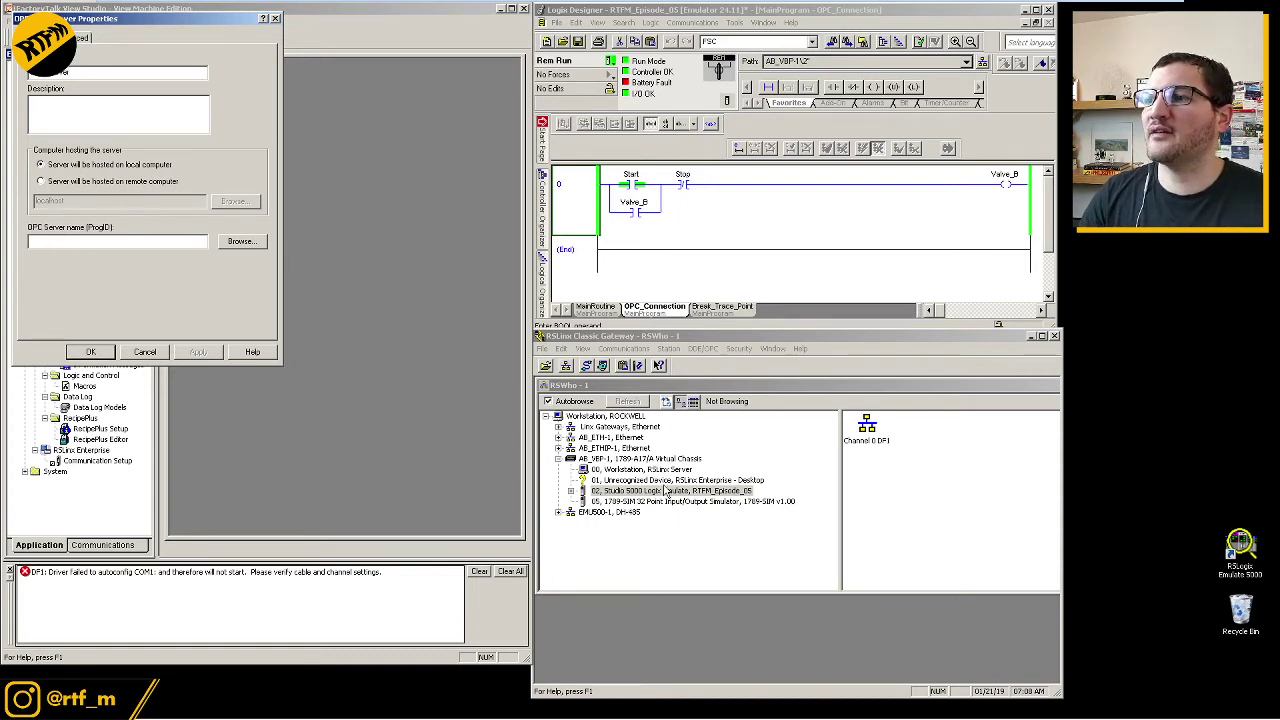
- Choose RSLinx OPC Server as the locally hosted OPC server, review the advanced cache settings and save the data server
left_click(241, 242)
left_click(83, 130)
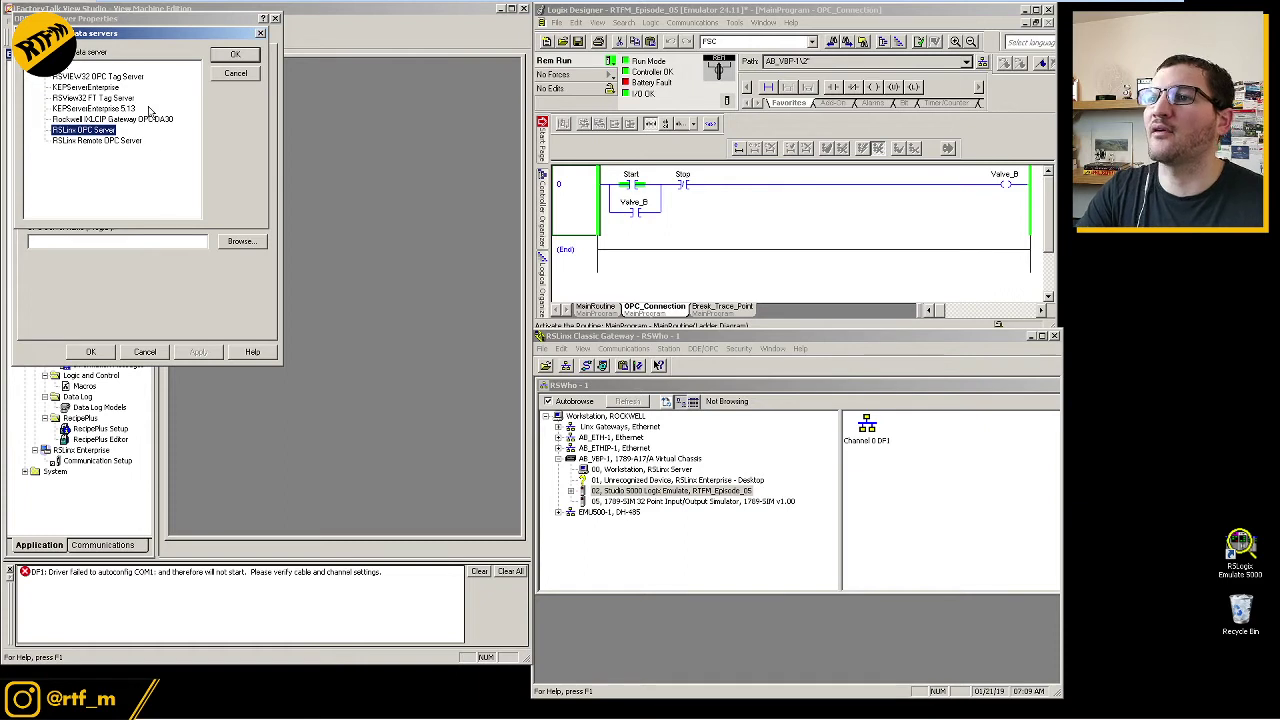
left_click(235, 57)
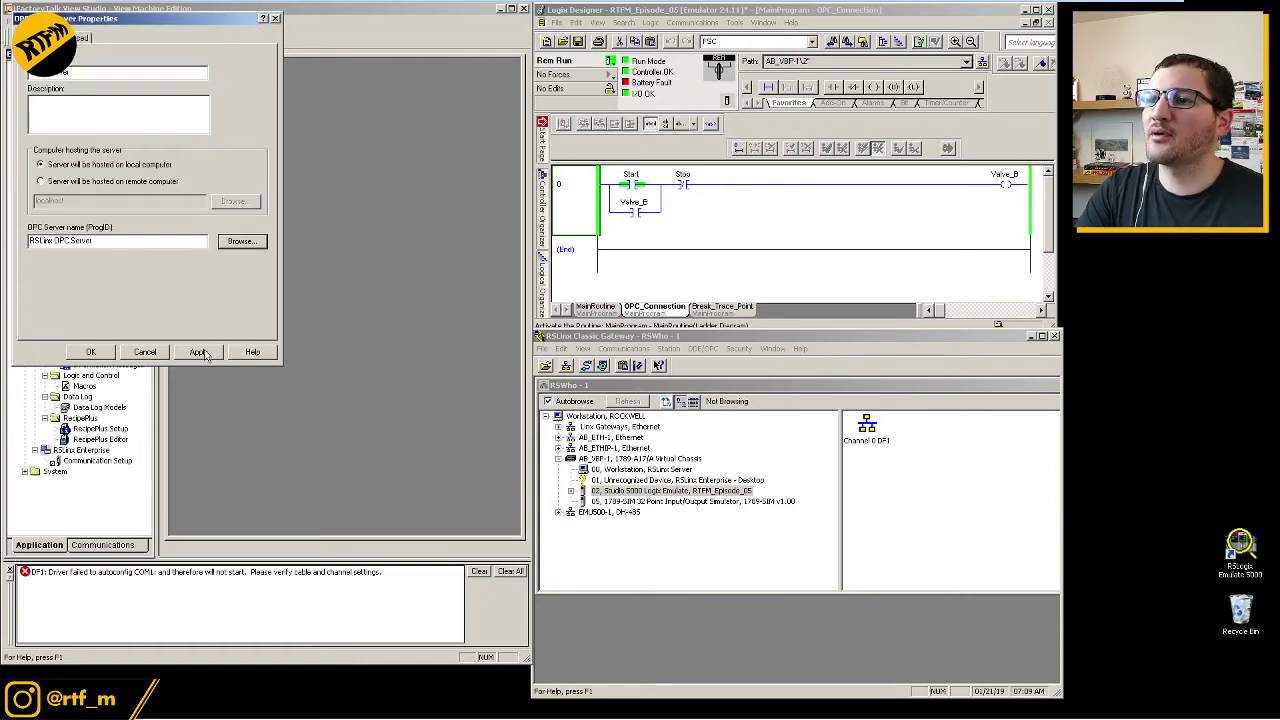
left_click(81, 38)
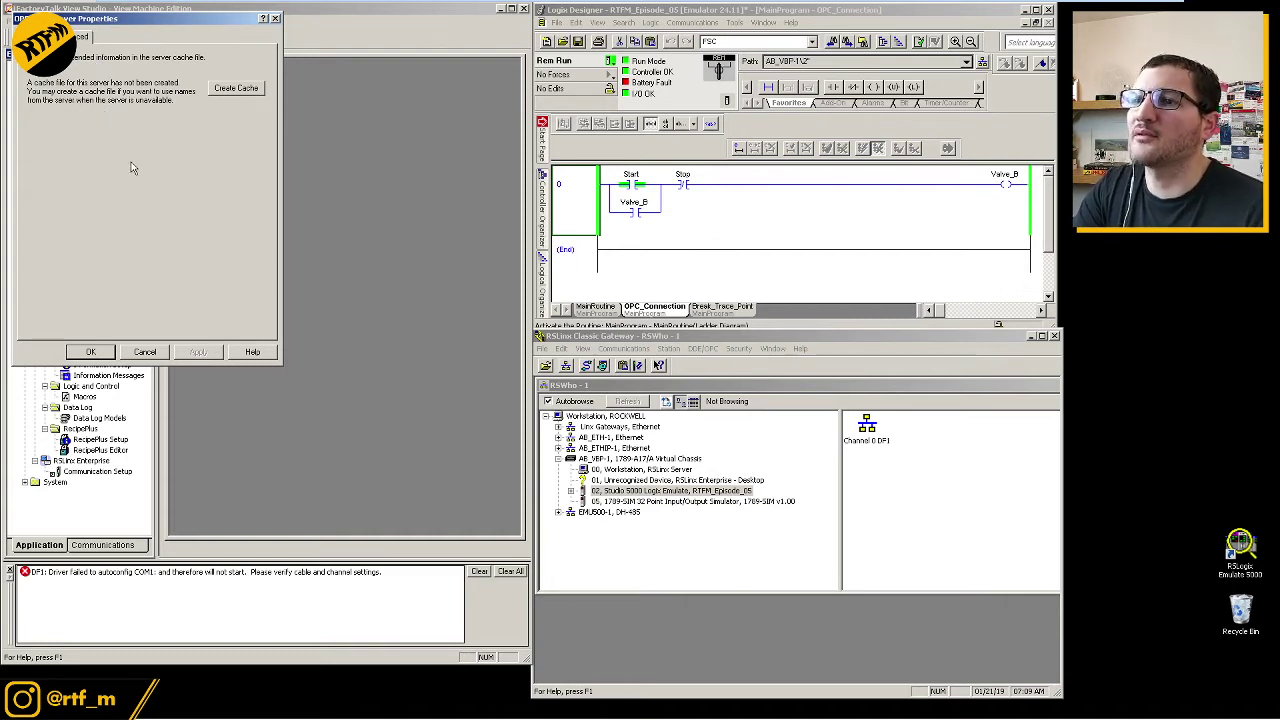
left_click(32, 38)
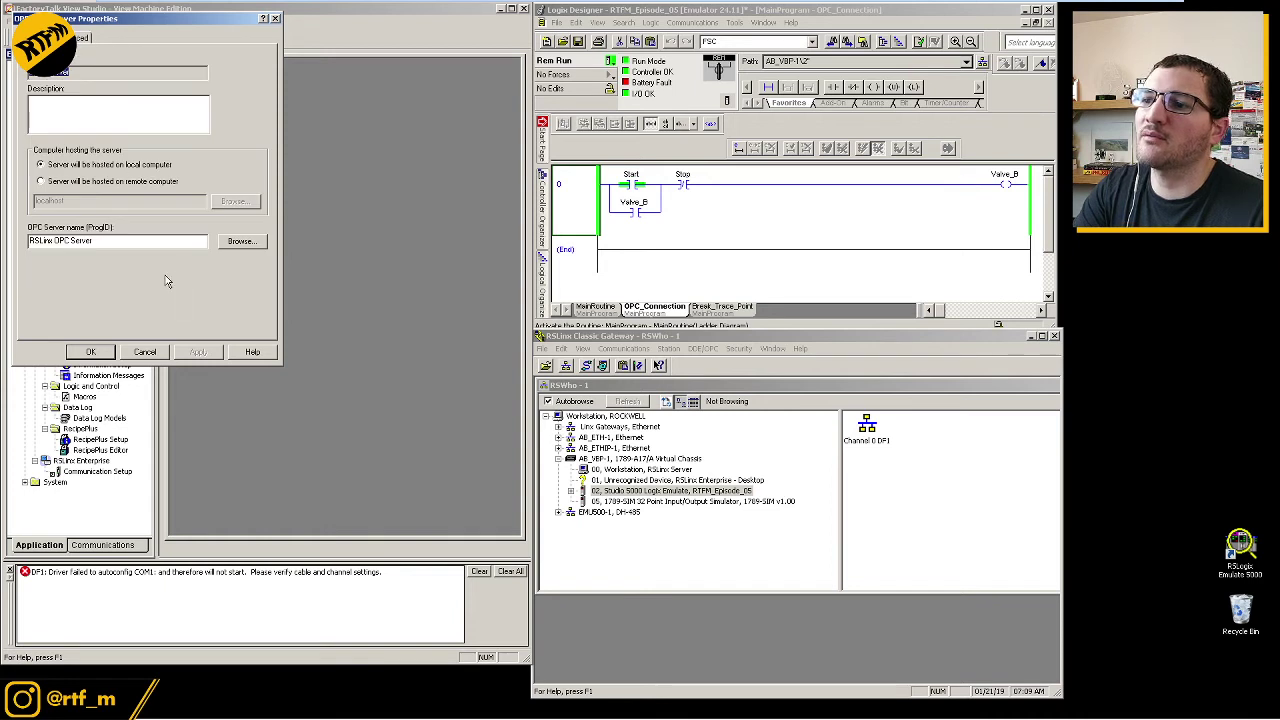
left_click(90, 352)
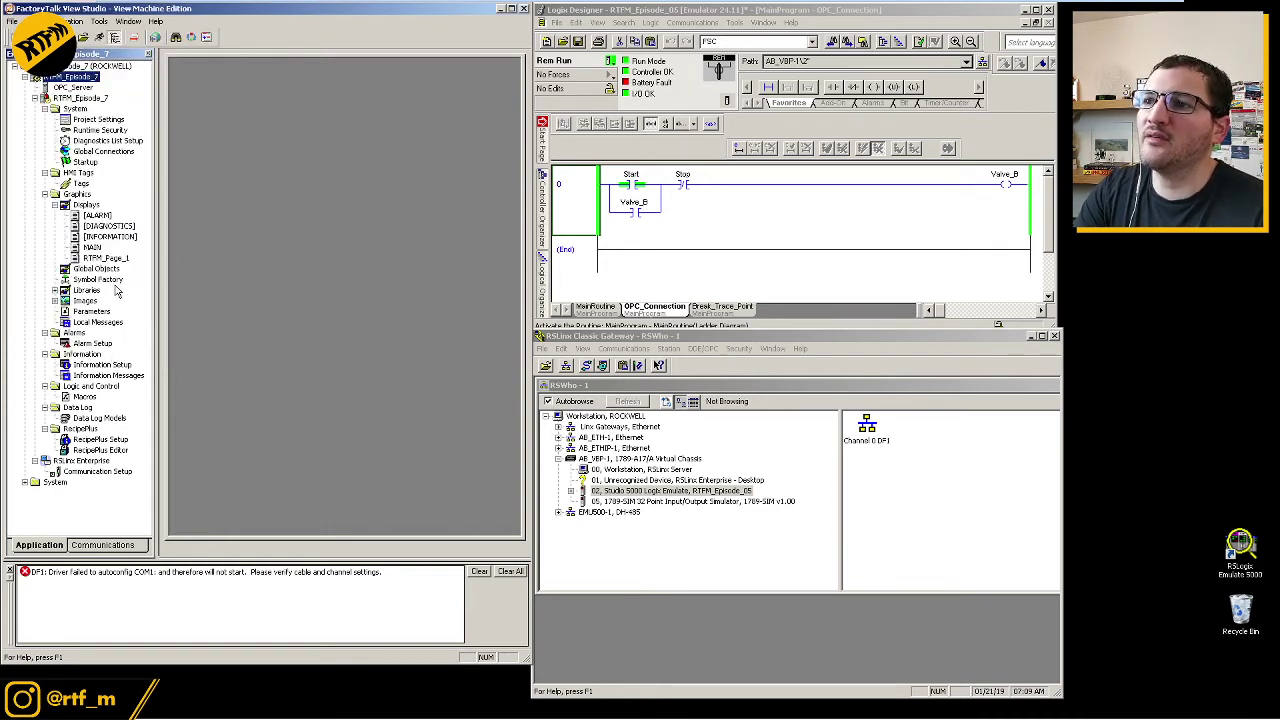
- Open the server status of the OPC_Server data server to check its primary status
right_click(84, 90)
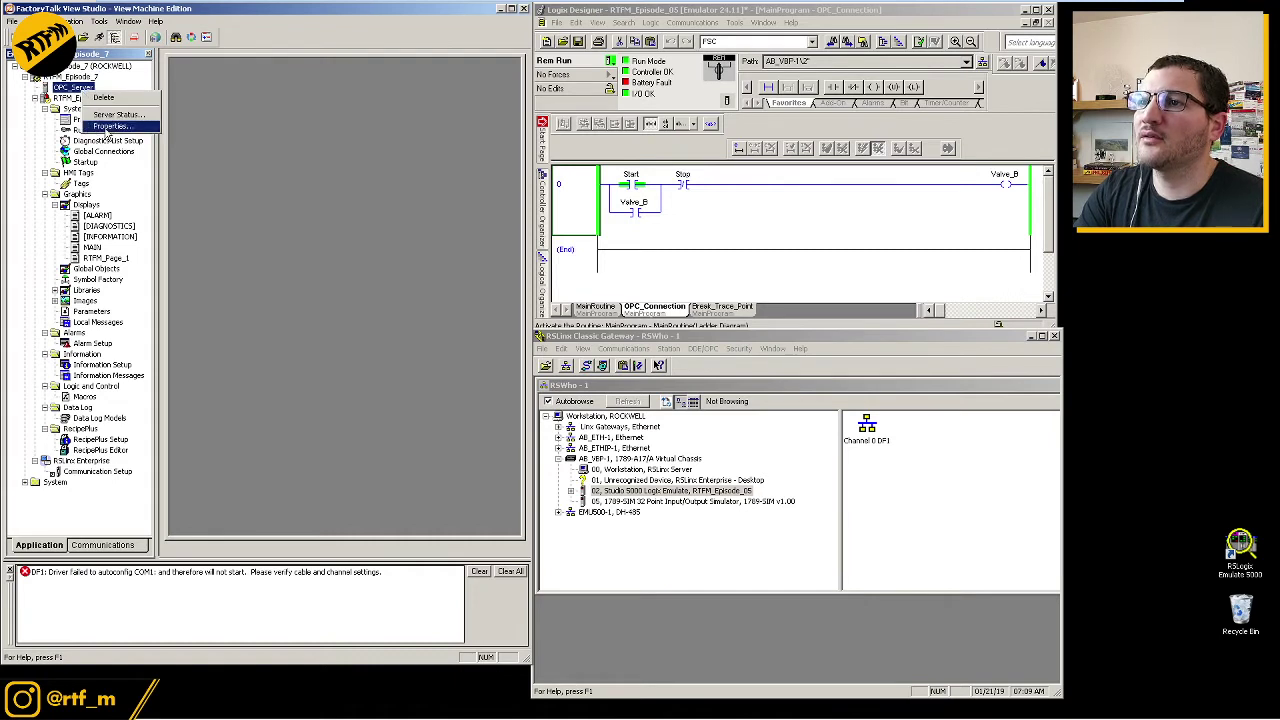
left_click(112, 126)
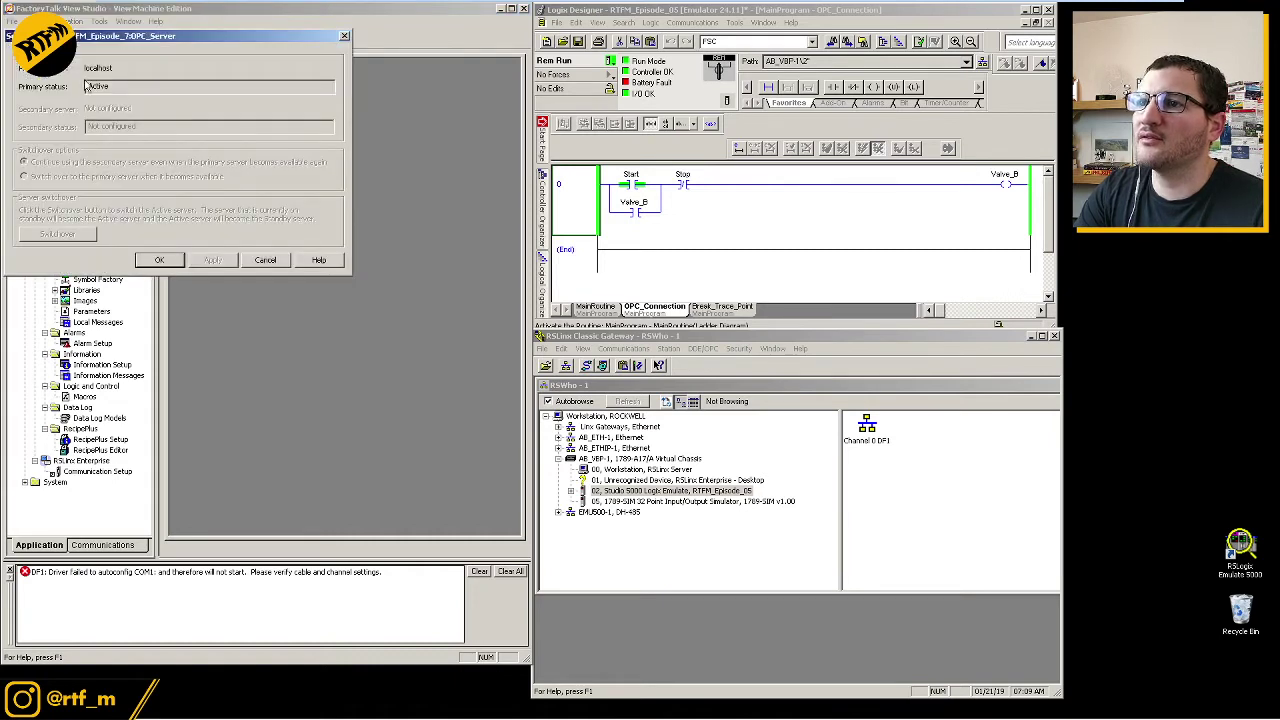
- Open the RTFM_Page_1 display and clear the existing tag expression from the Start push button's connection
left_click(160, 261)
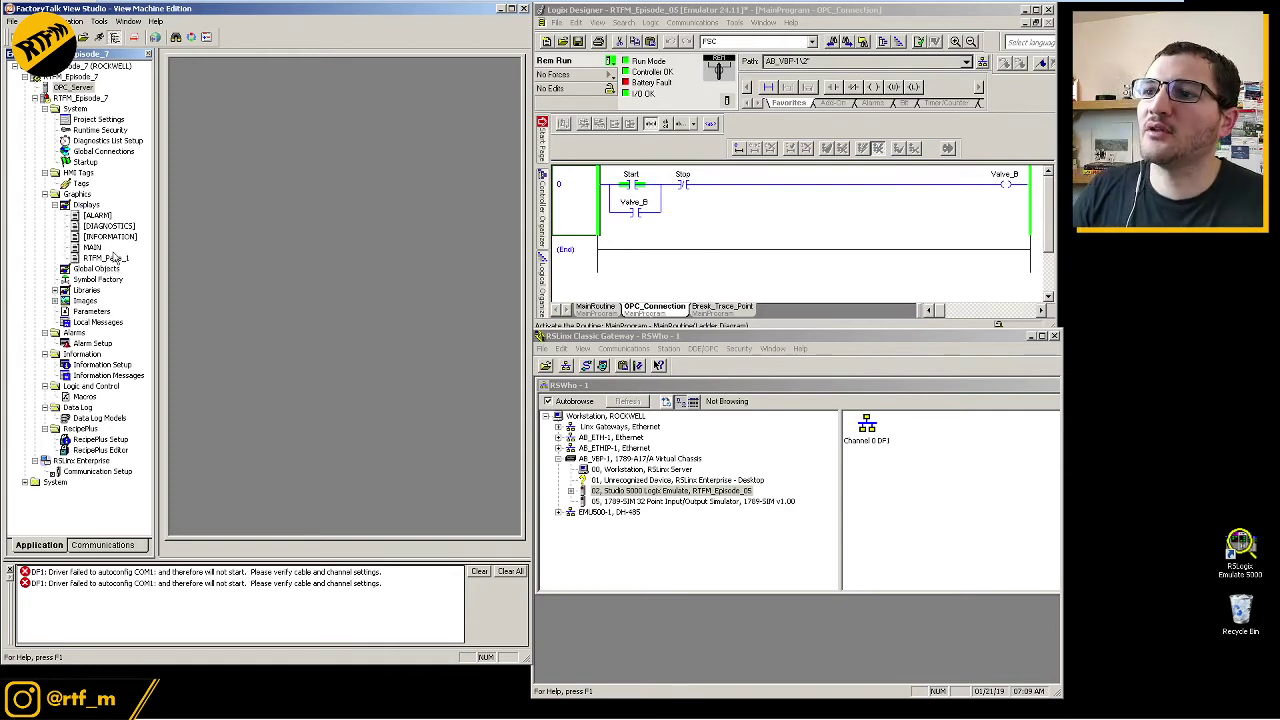
double_click(112, 257)
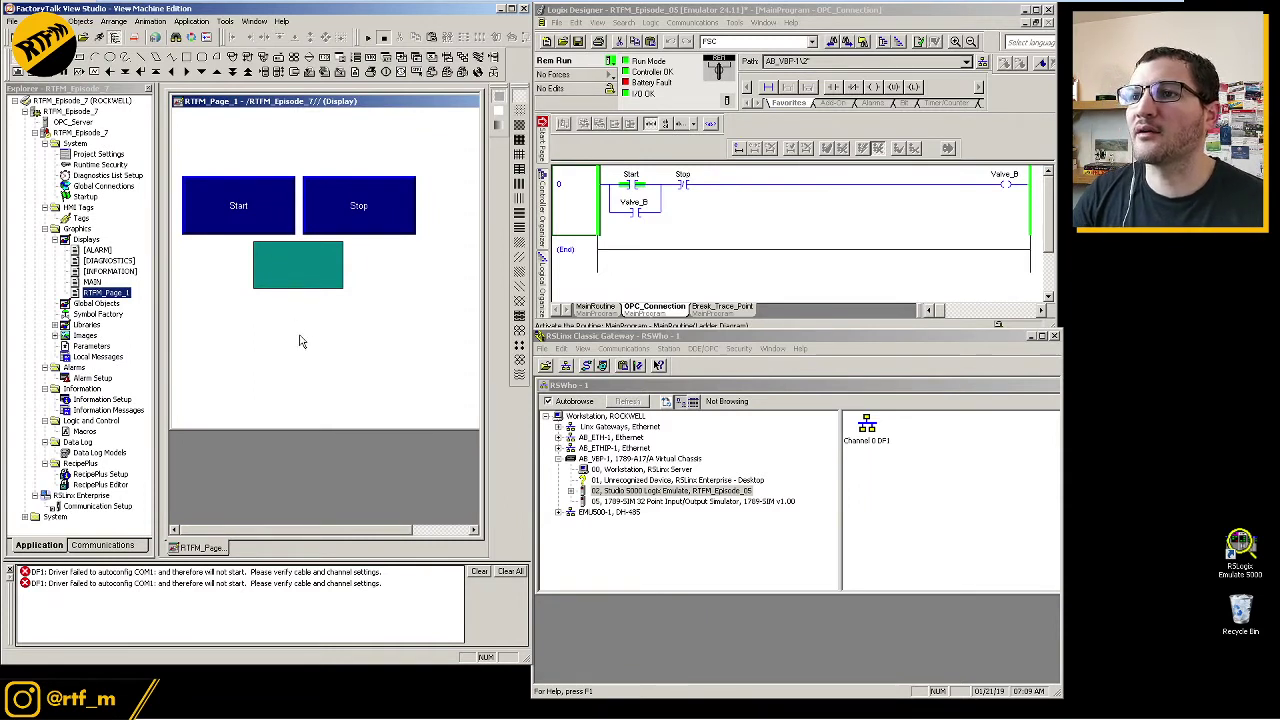
double_click(277, 228)
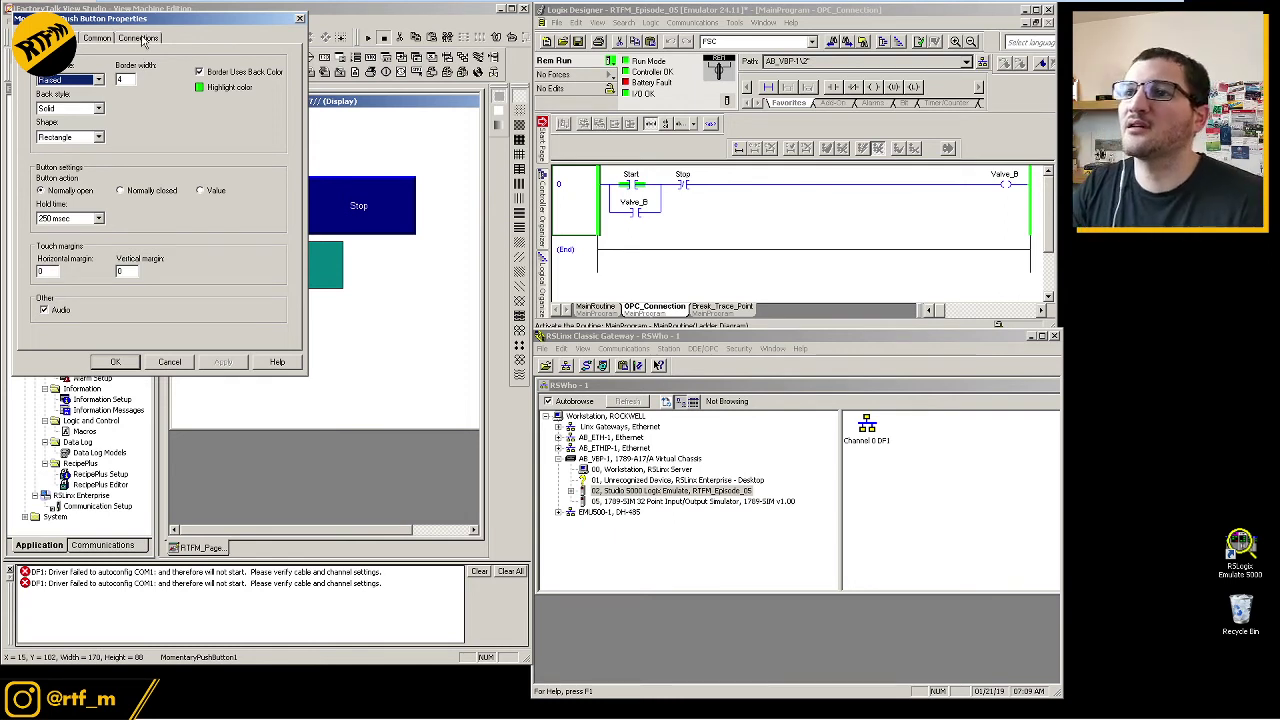
left_click(143, 39)
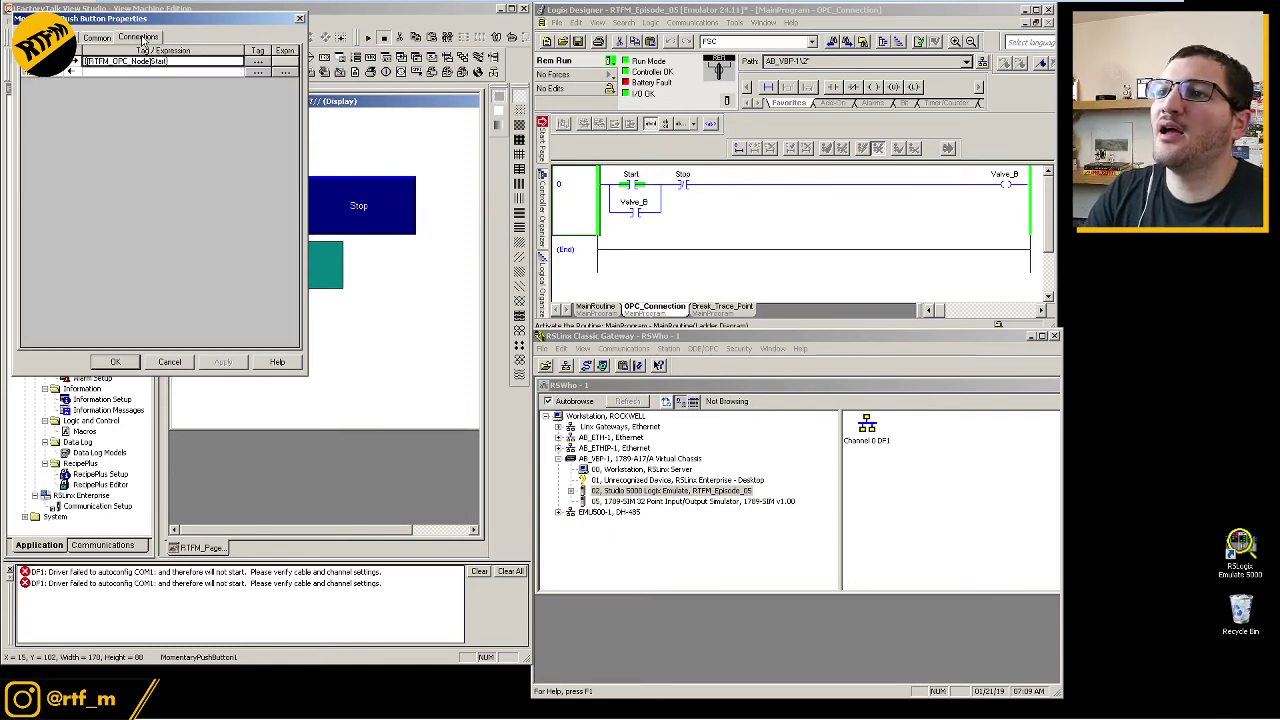
left_click(224, 62)
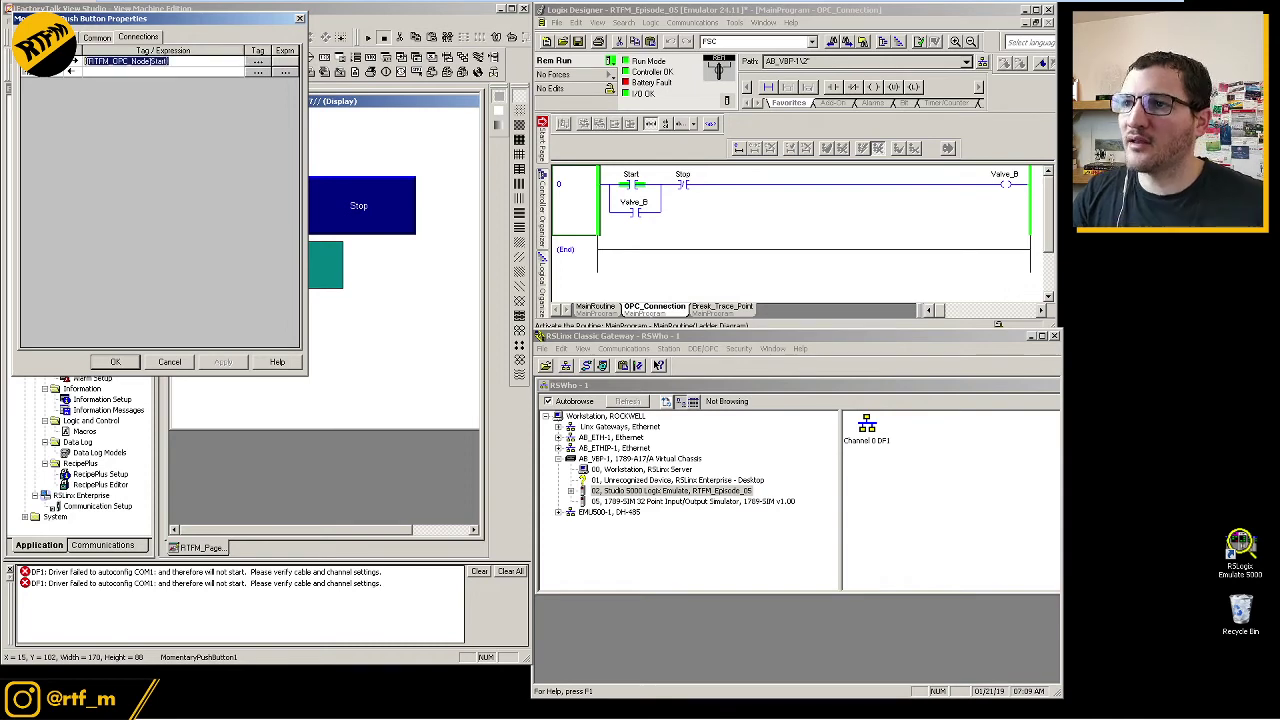
key("BackSpace")
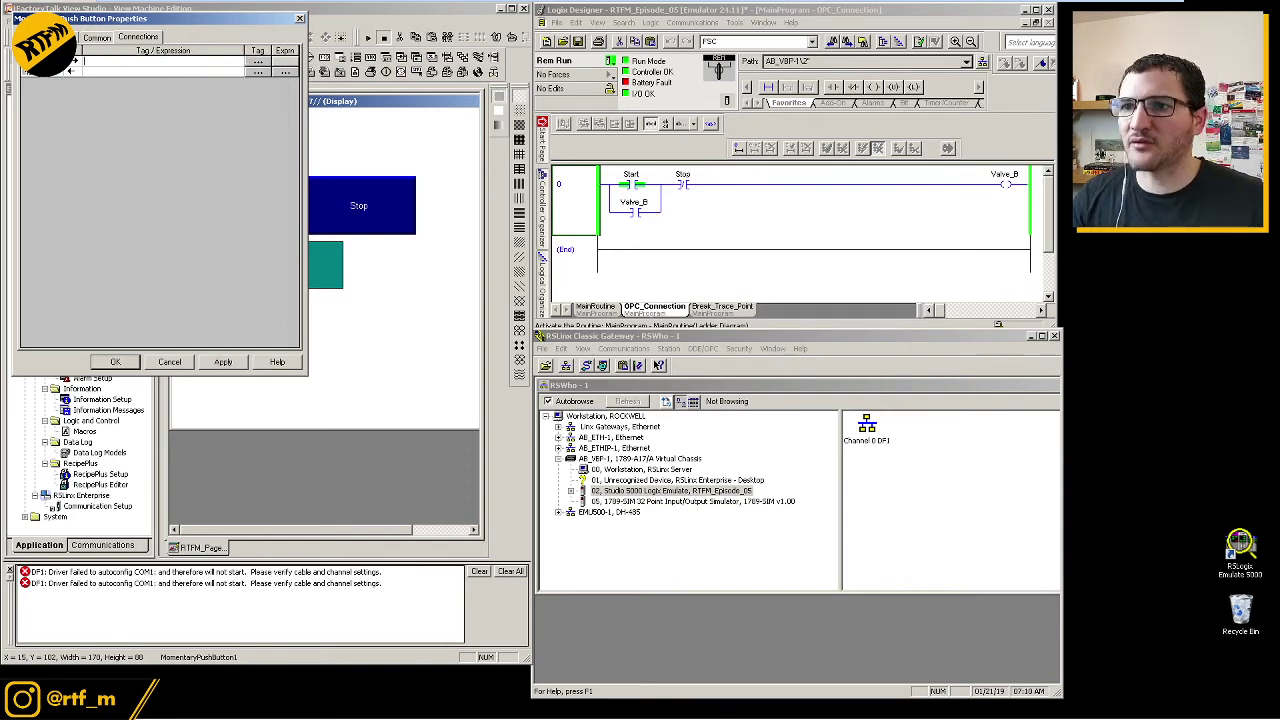
- Open the tag browser for the Start button's connection and refresh all folders under RTFM_Episode_7
left_click(257, 62)
left_click(145, 63)
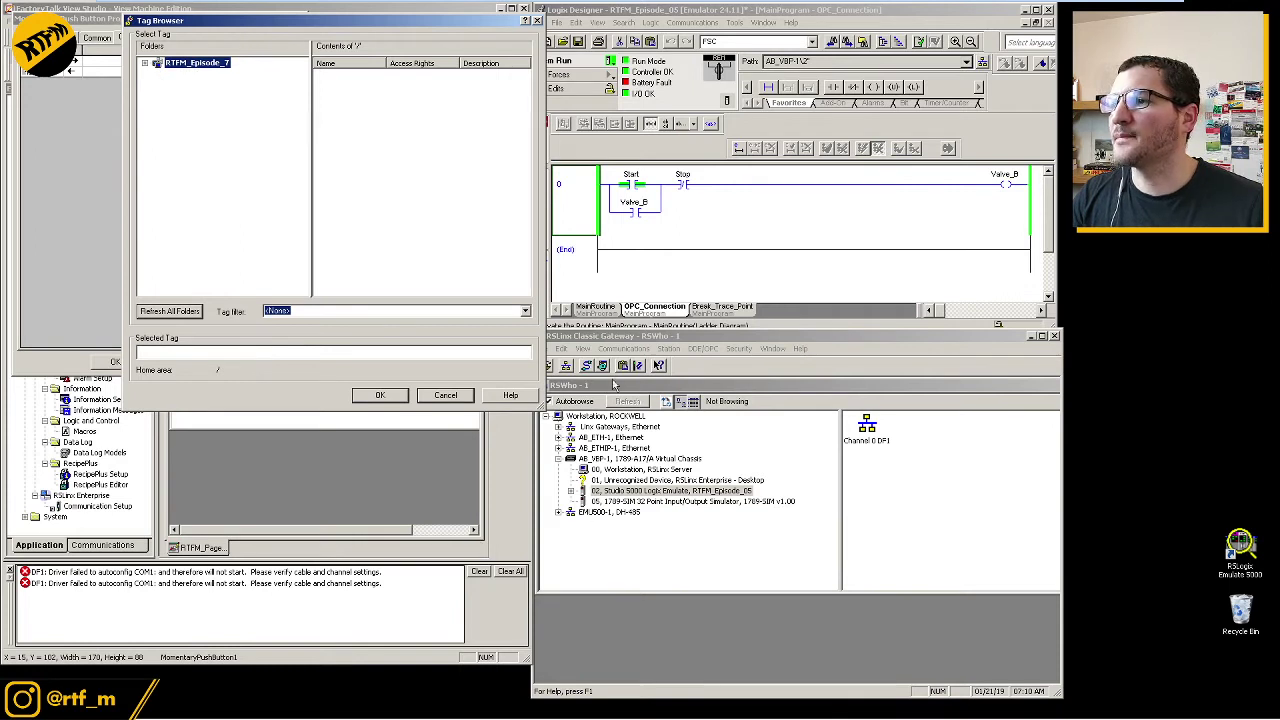
left_click(183, 313)
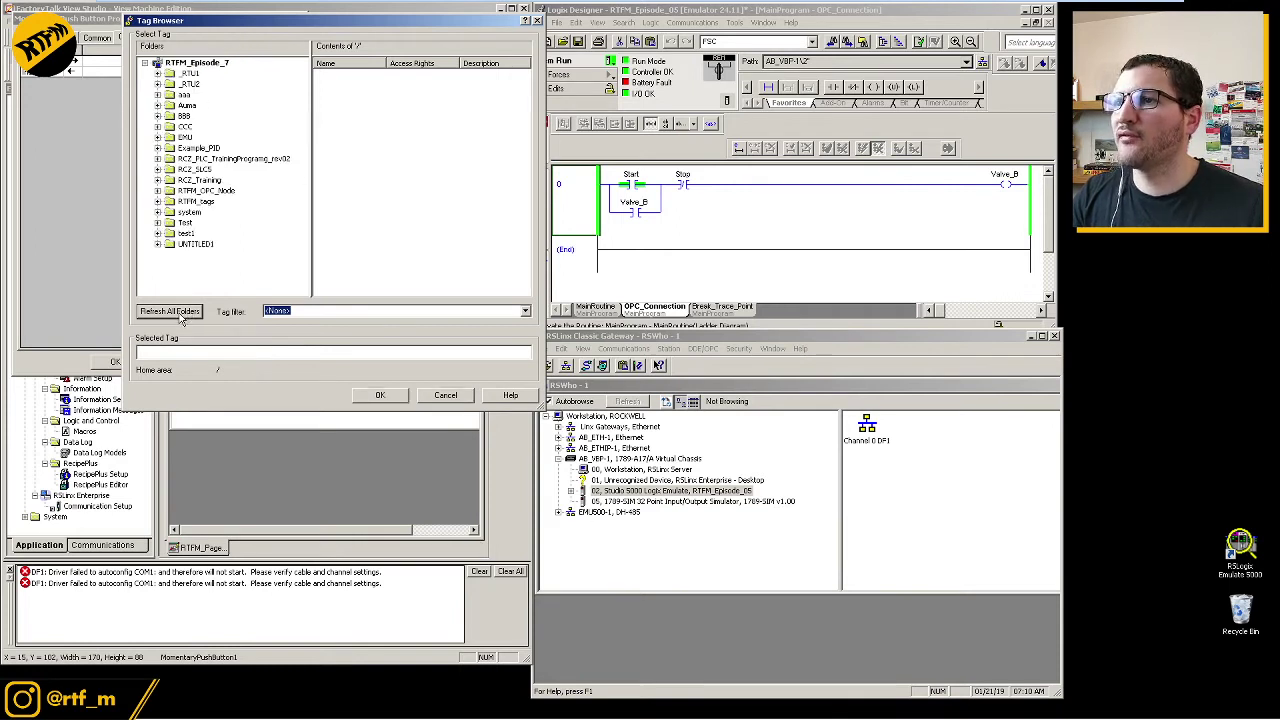
left_click(158, 191)
left_click(158, 191)
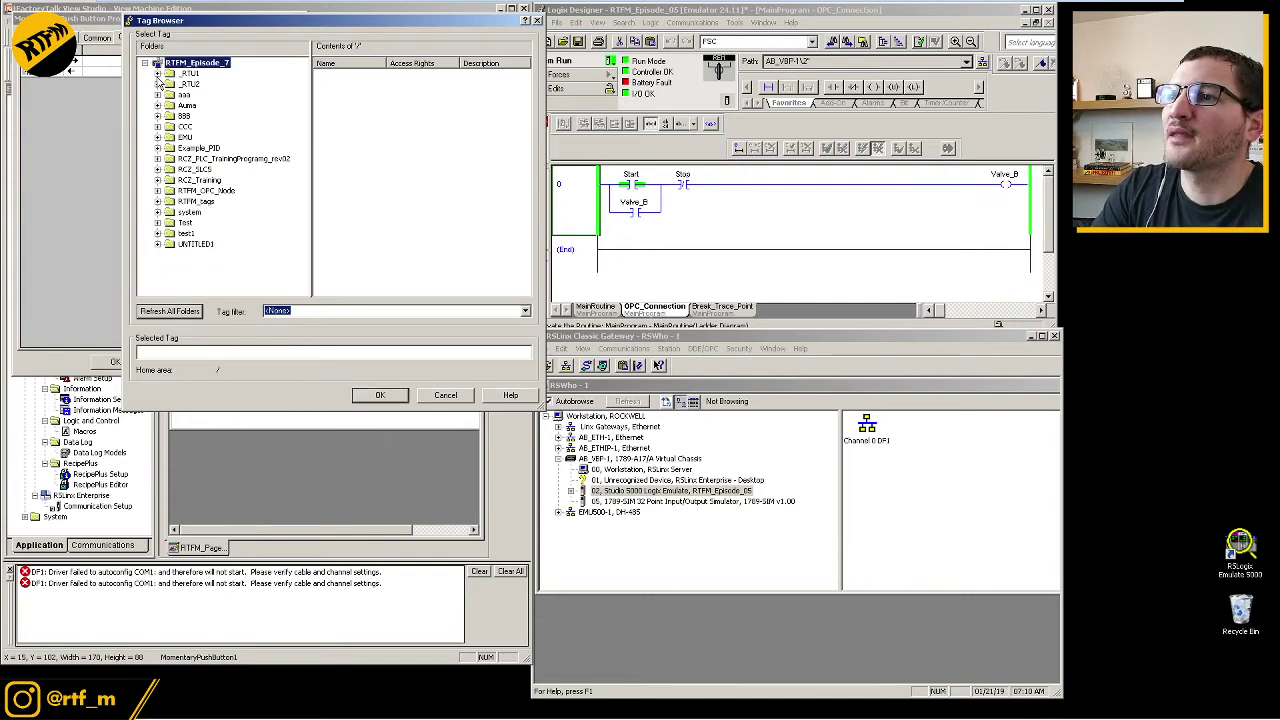
- Switch to RSLinx Classic and review the DDE/OPC topic list against the folders in the tag browser
left_click(623, 349)
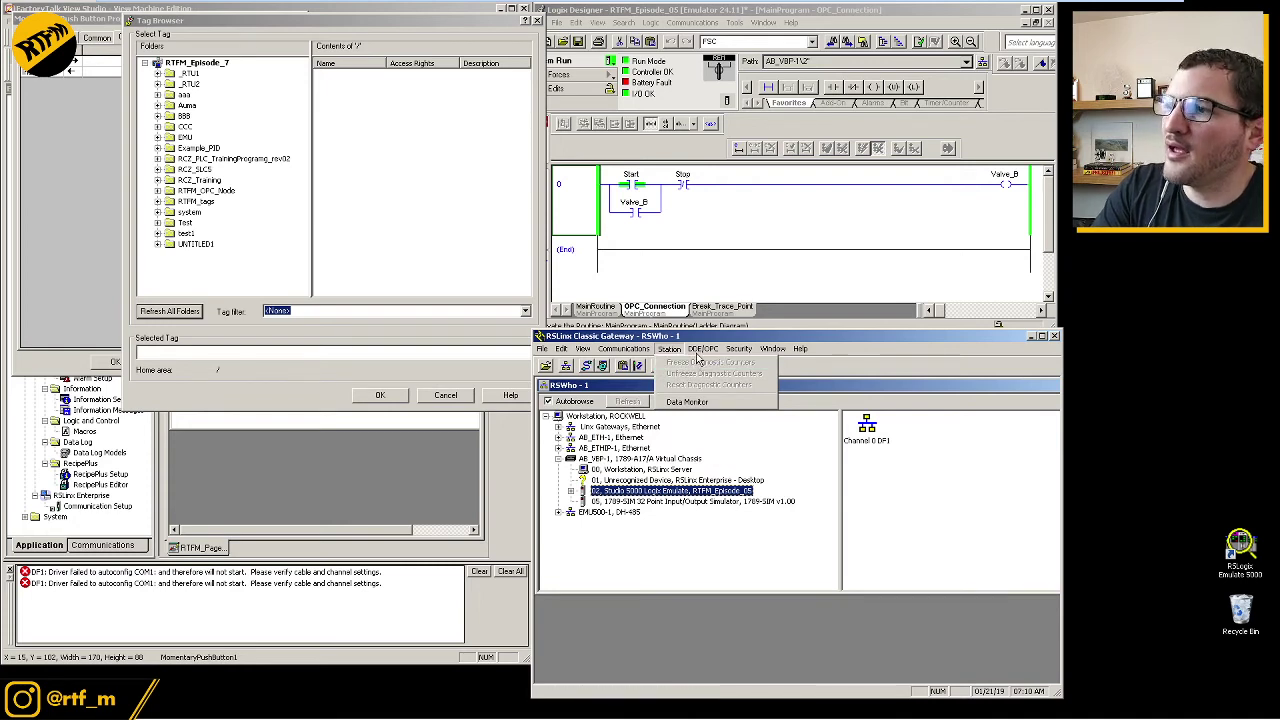
mouse_move(700, 352)
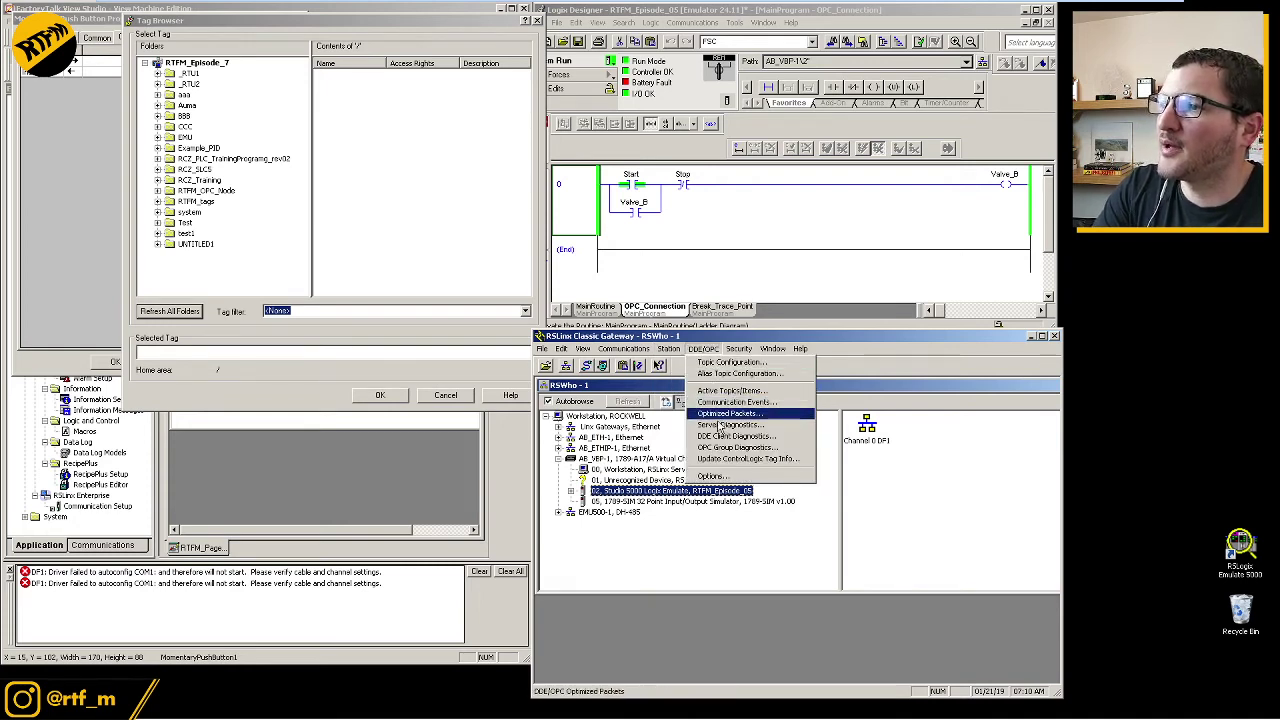
left_click(728, 362)
left_click_drag(665, 366, 337, 14)
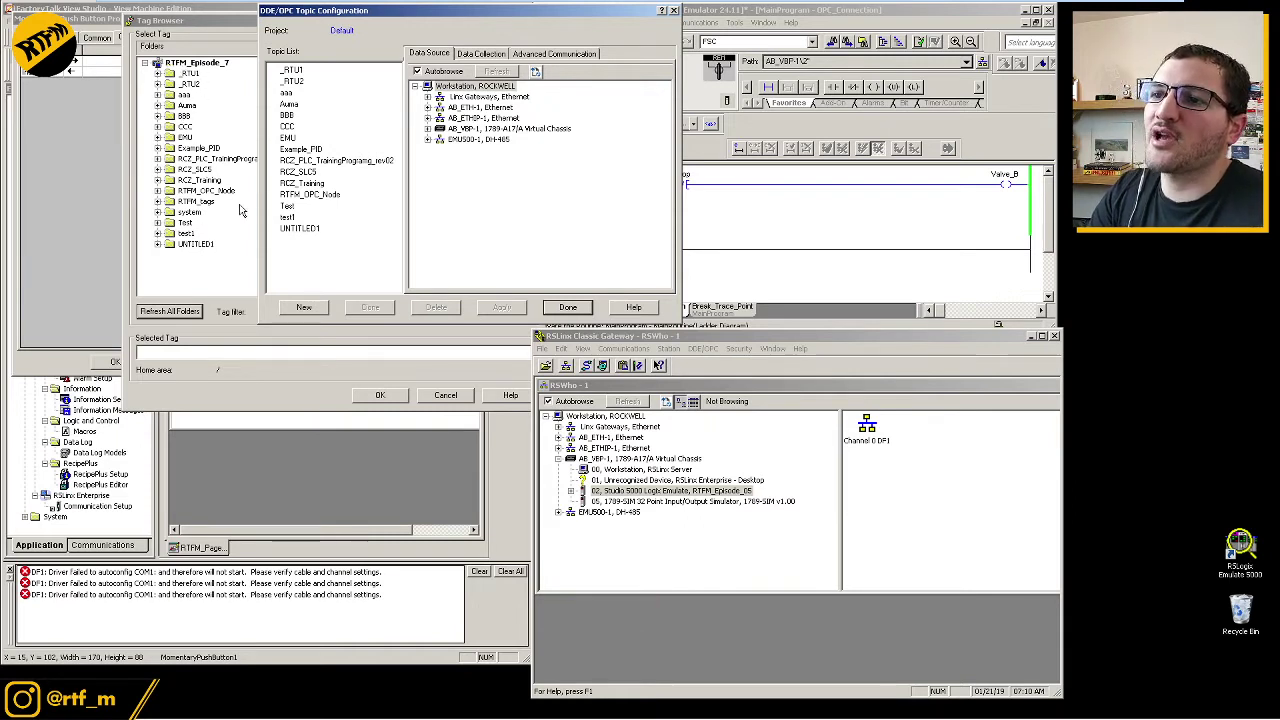
left_click(562, 310)
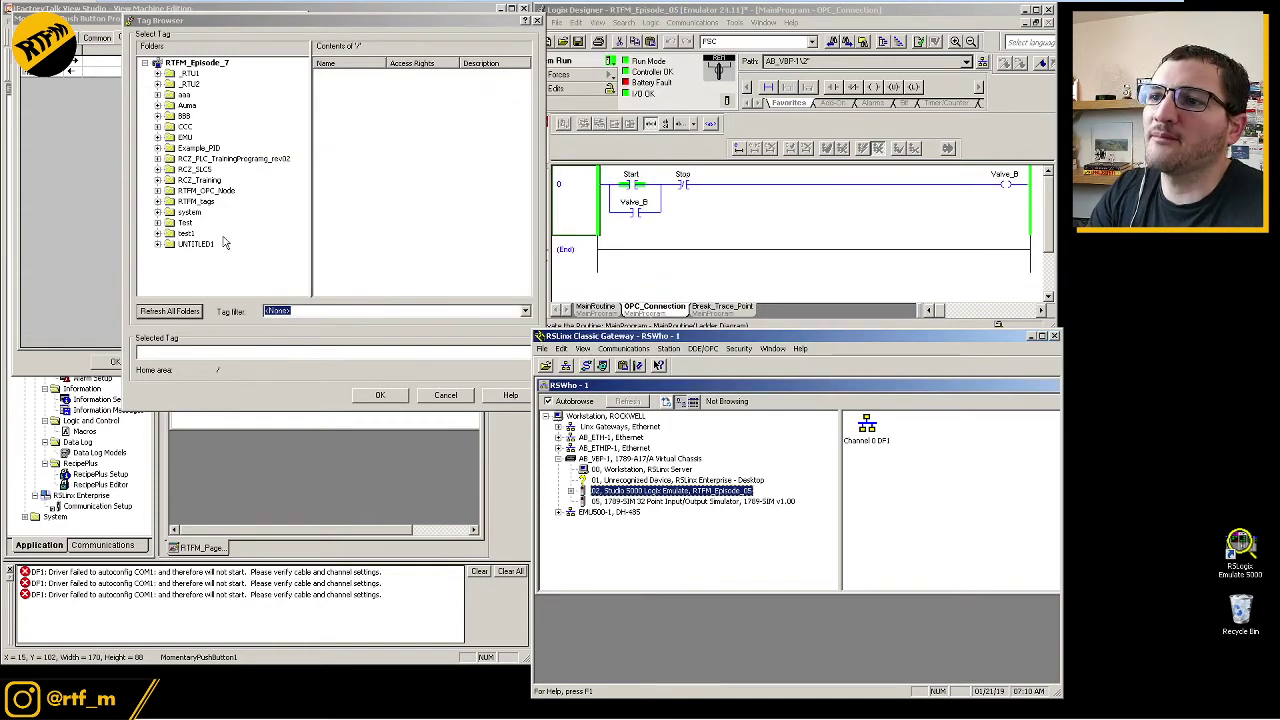
- Connect the Start push button to the Start tag from the RTFM_OPC_Node Online folder and save its properties
left_click(375, 21)
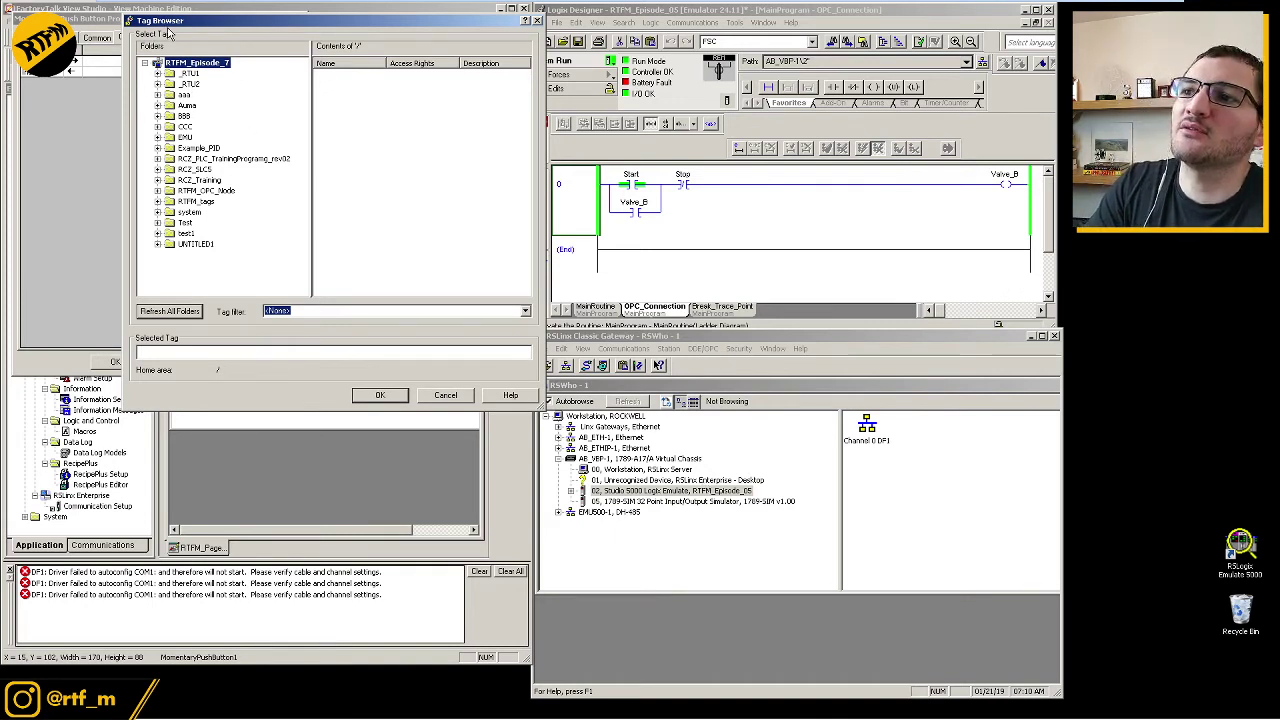
left_click_drag(171, 23, 164, 110)
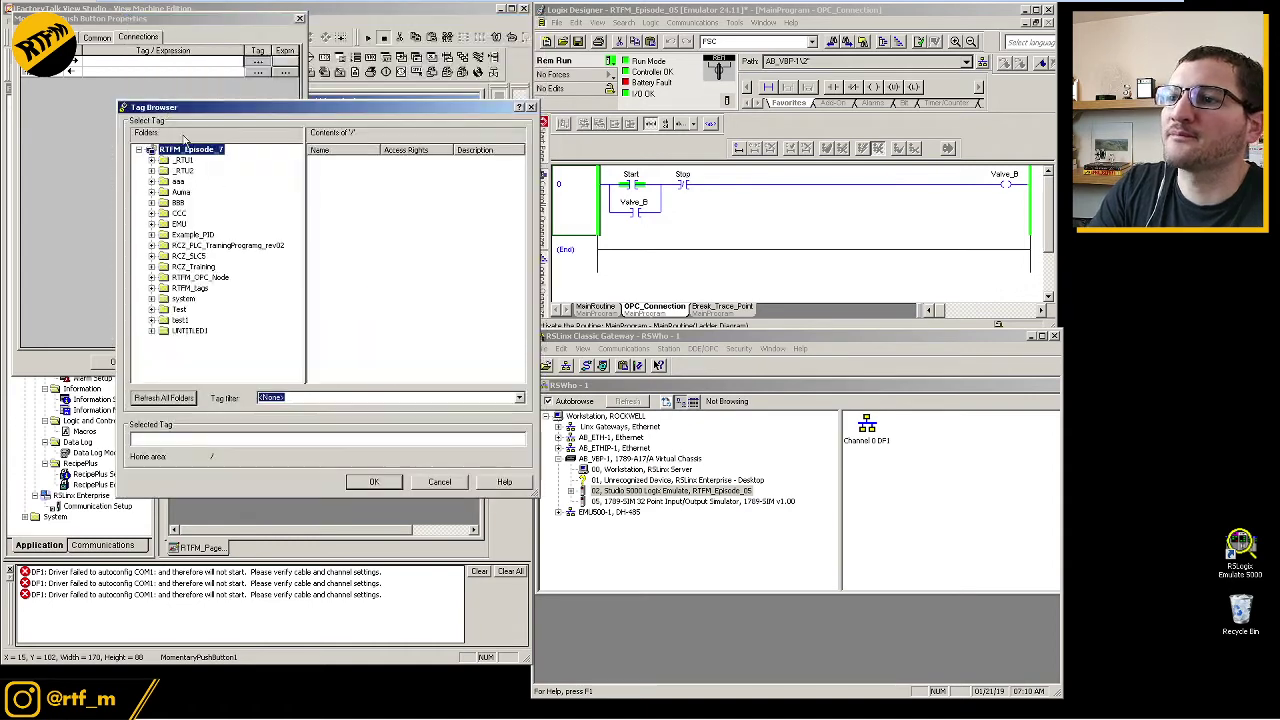
left_click(152, 278)
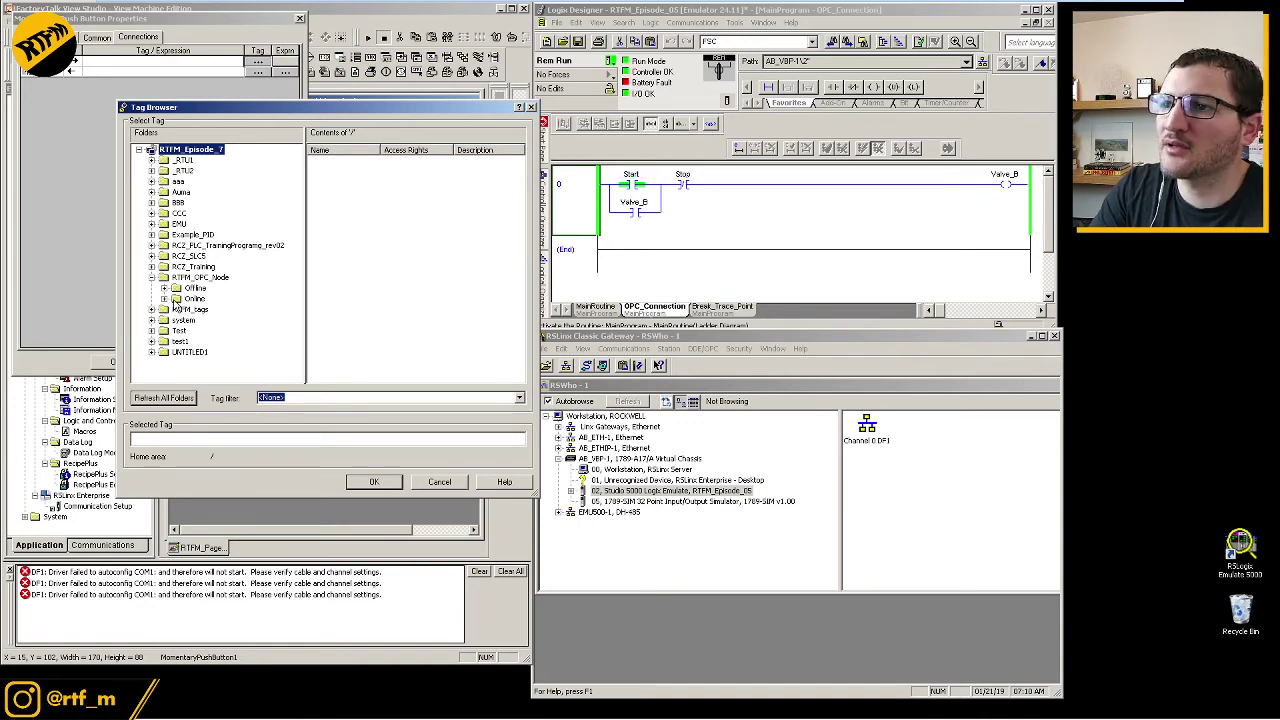
left_click(177, 302)
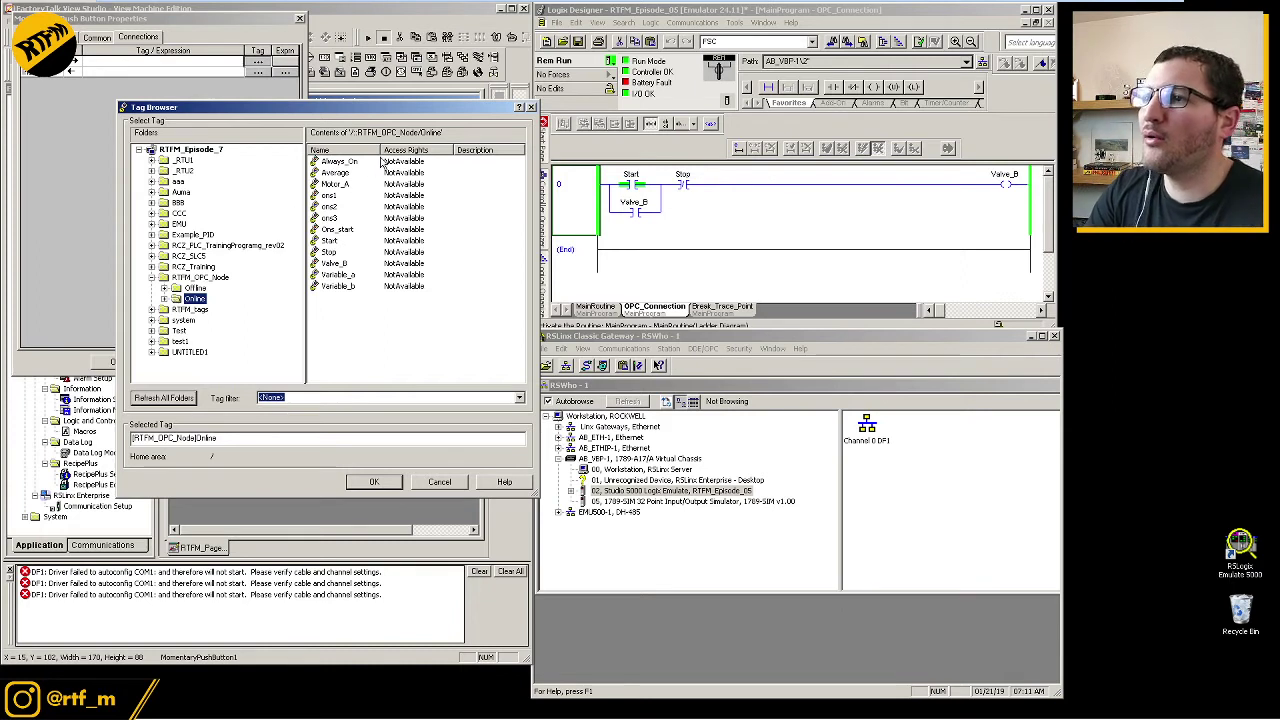
left_click_drag(383, 150, 393, 150)
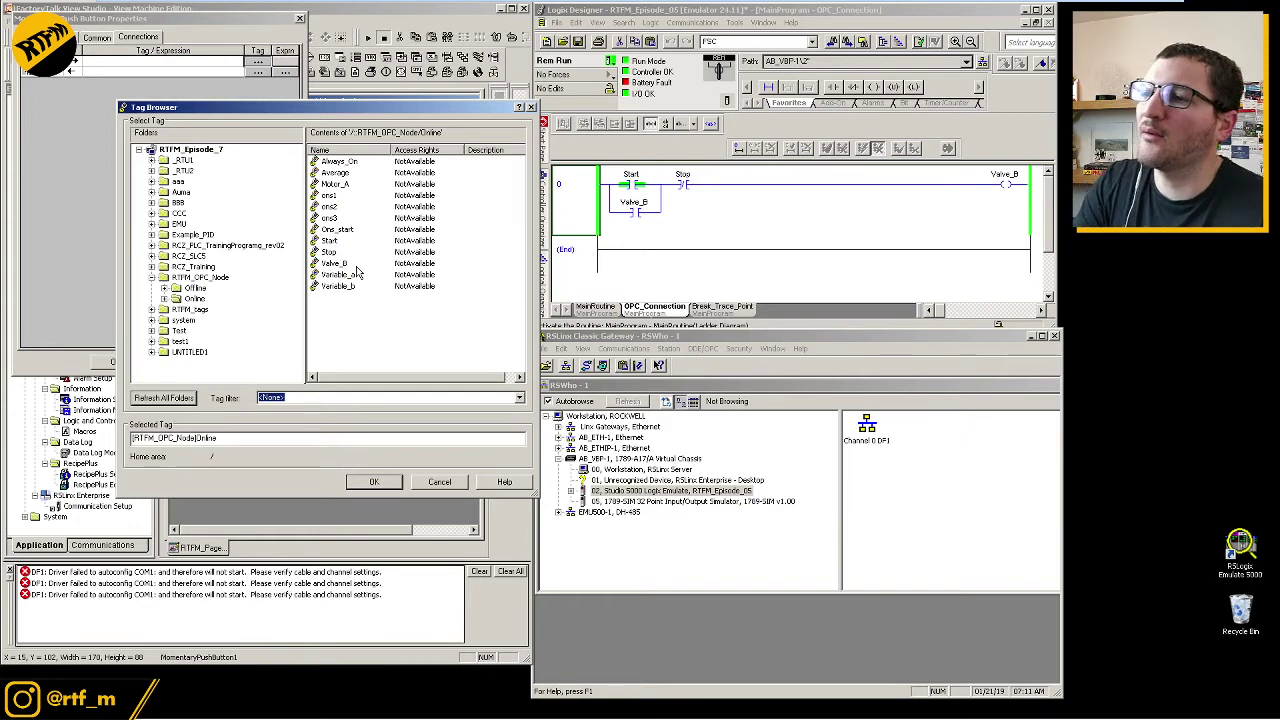
left_click(324, 241)
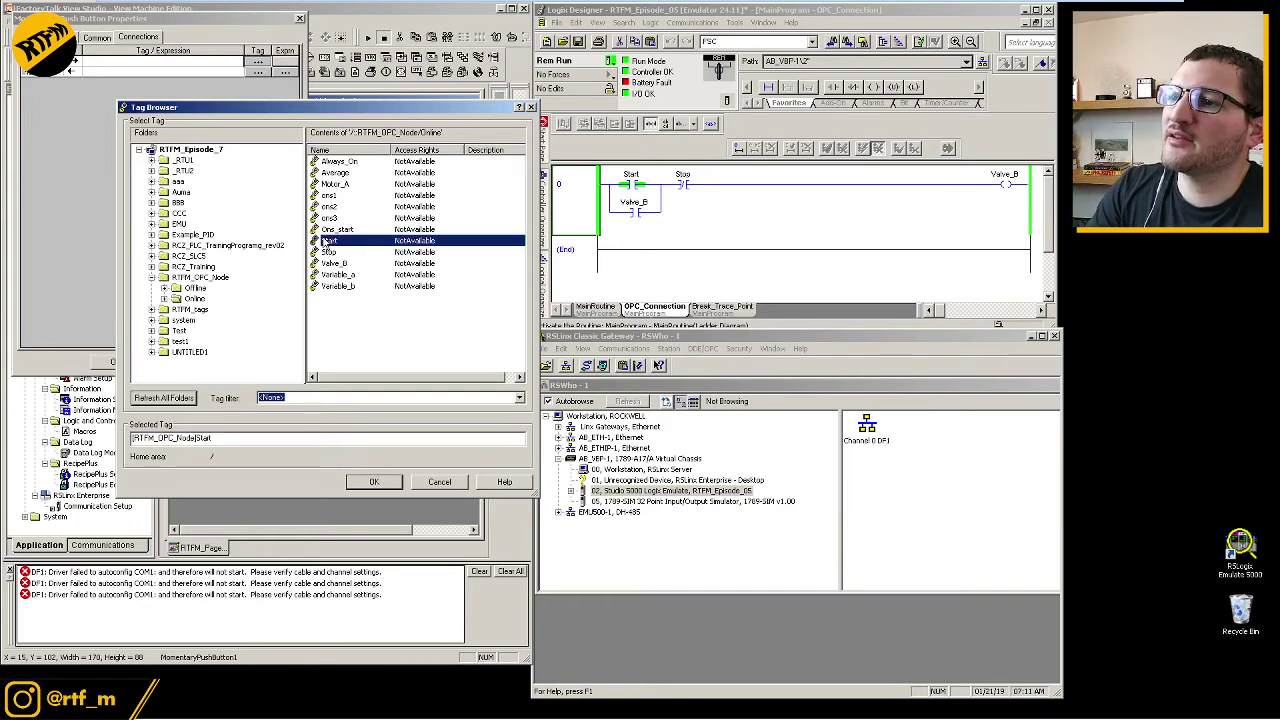
left_click(374, 481)
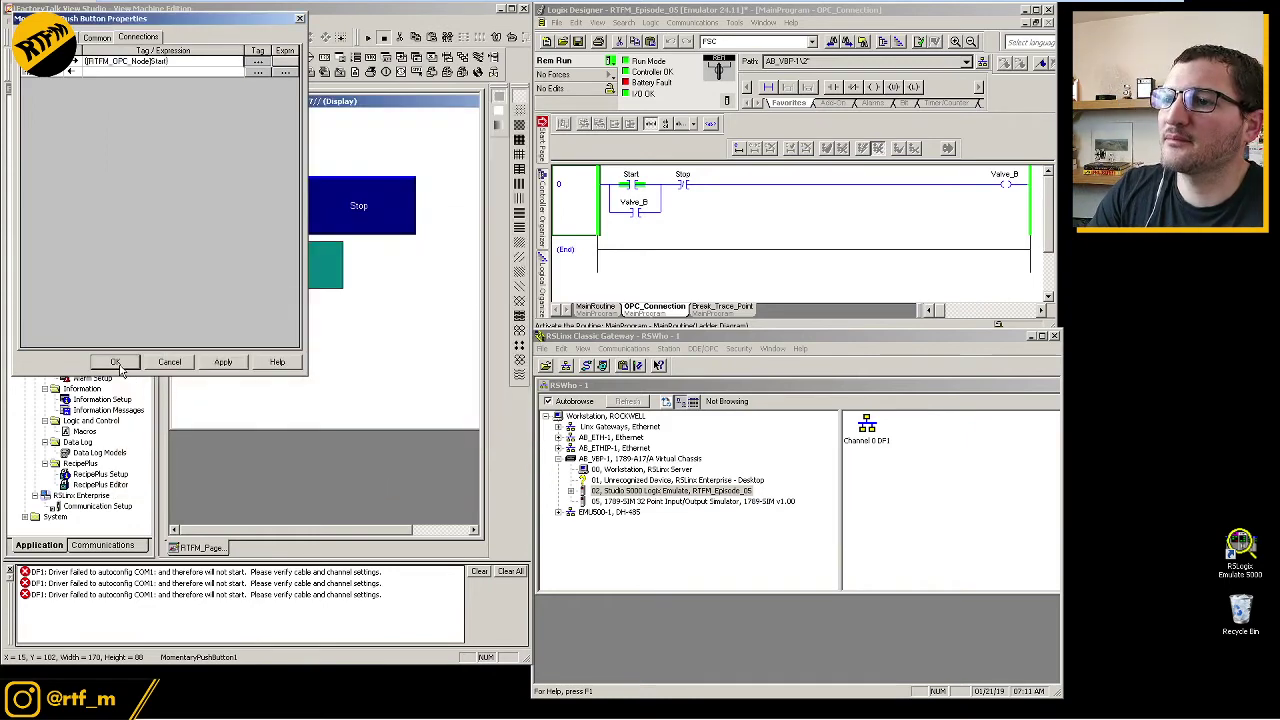
left_click(120, 366)
- Replace the Stop push button's connection with the Stop tag from the RTFM_OPC_Node Online folder and save its properties
double_click(371, 205)
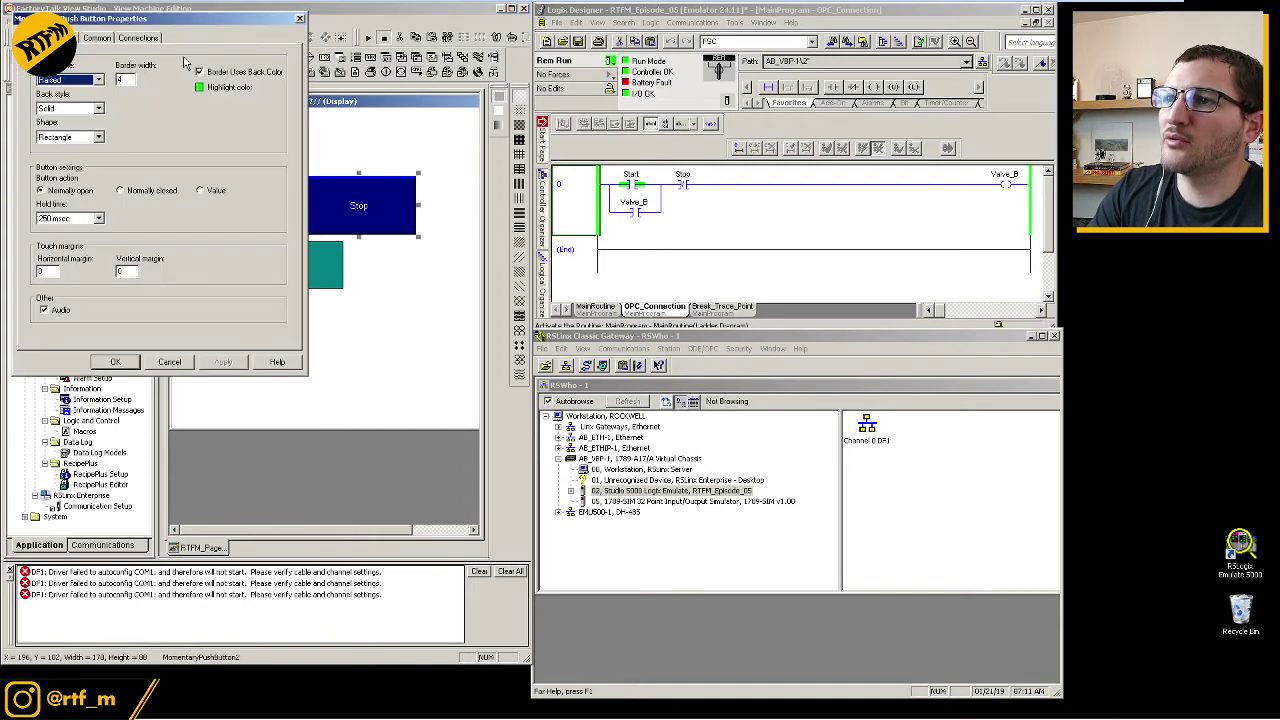
left_click(138, 38)
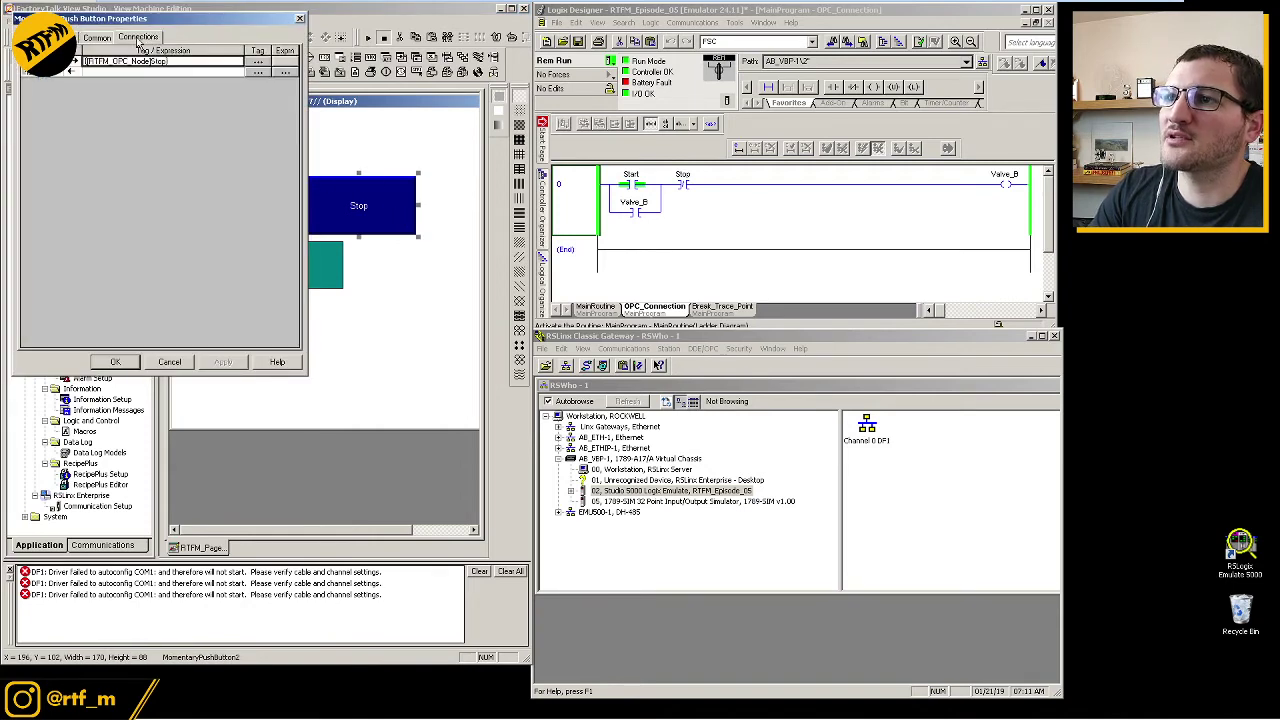
left_click(220, 61)
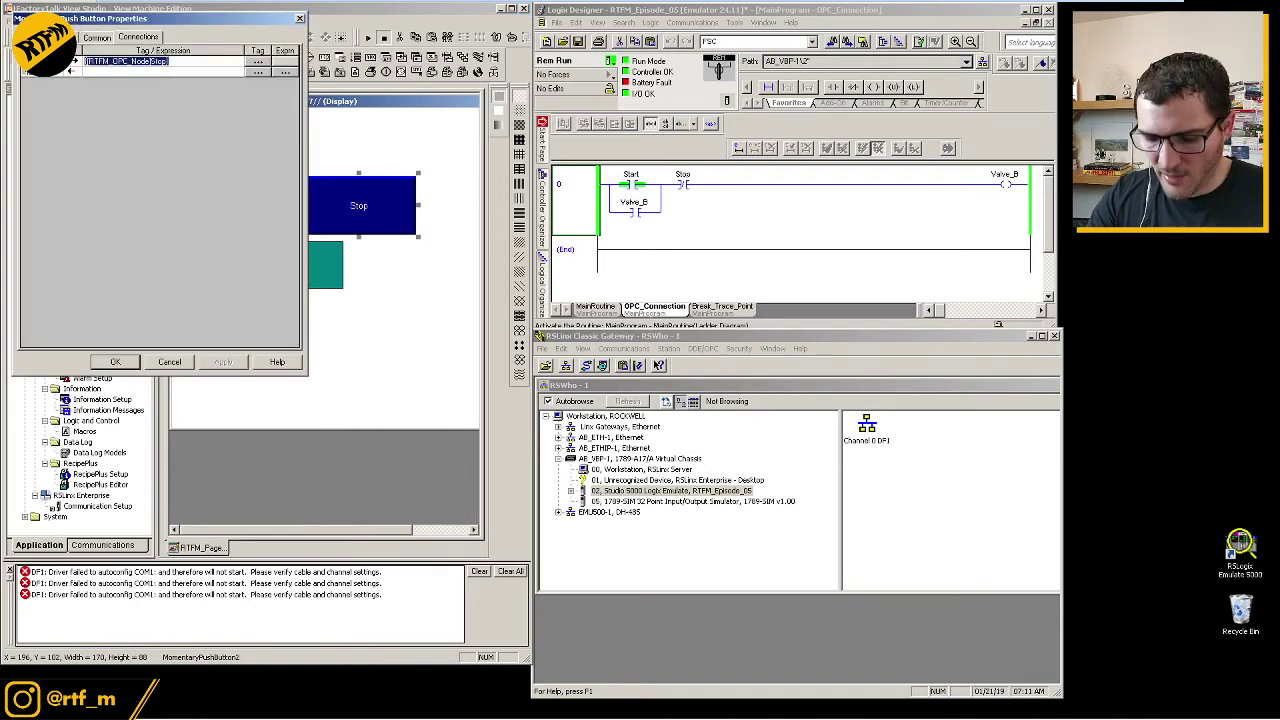
left_click(264, 64)
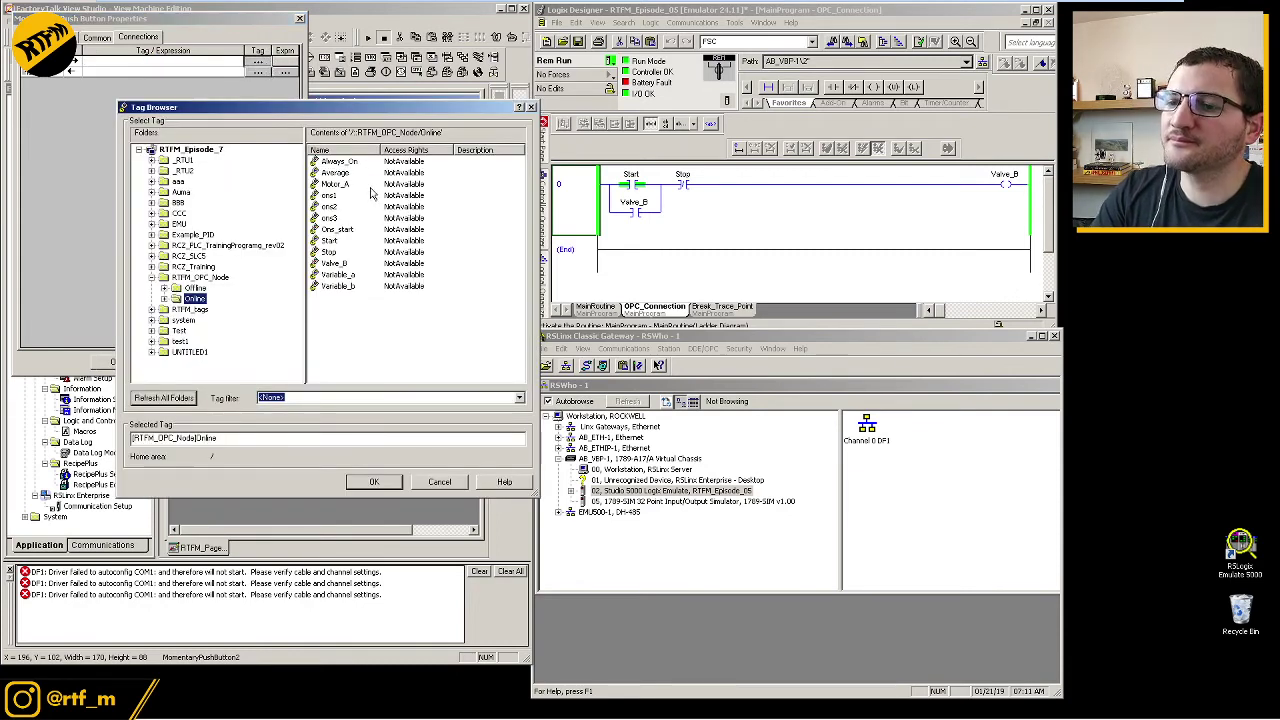
left_click(330, 252)
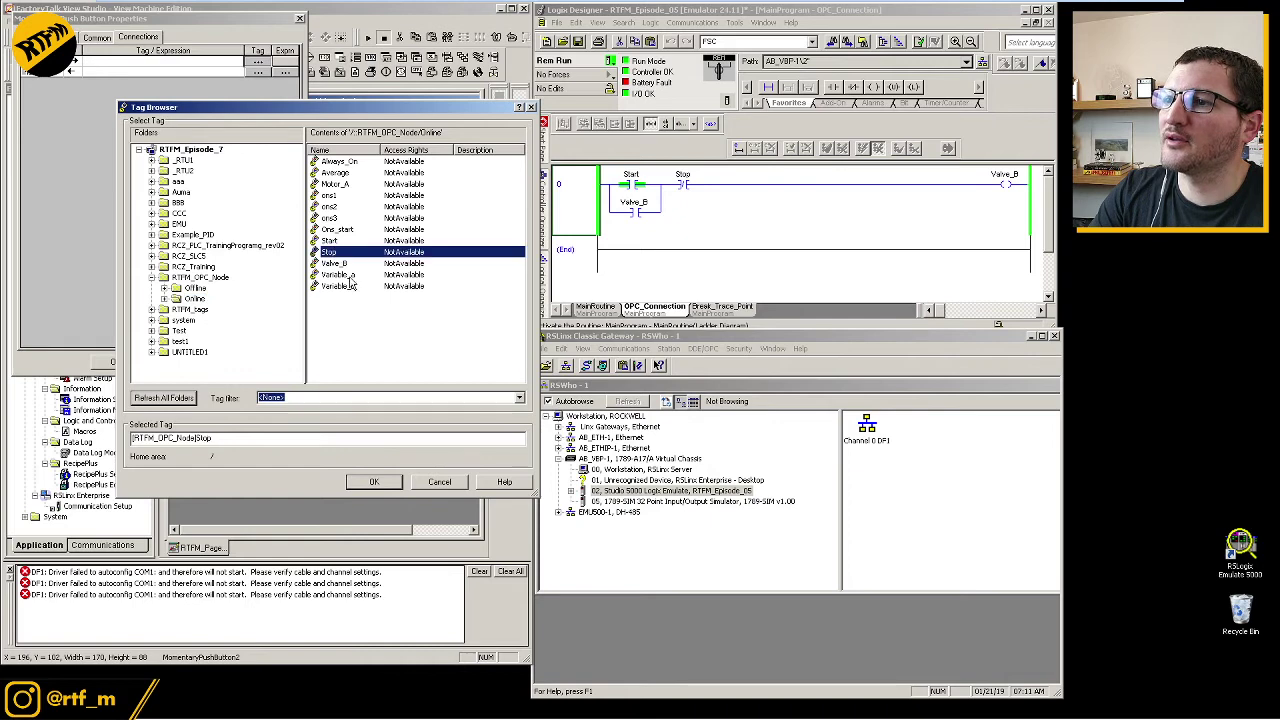
left_click(375, 482)
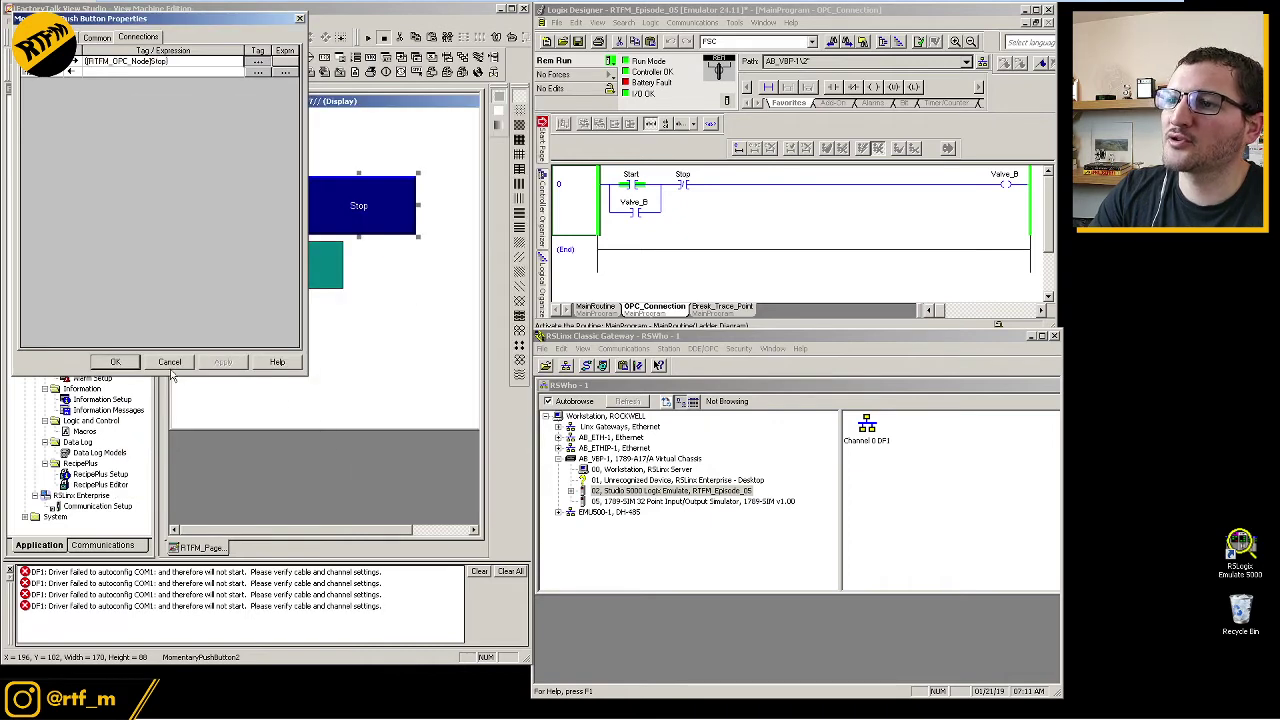
left_click(118, 364)
- Assign the online Valve_B tag from RTFM_OPC_Node to the teal rectangle's color animation expression
right_click(306, 268)
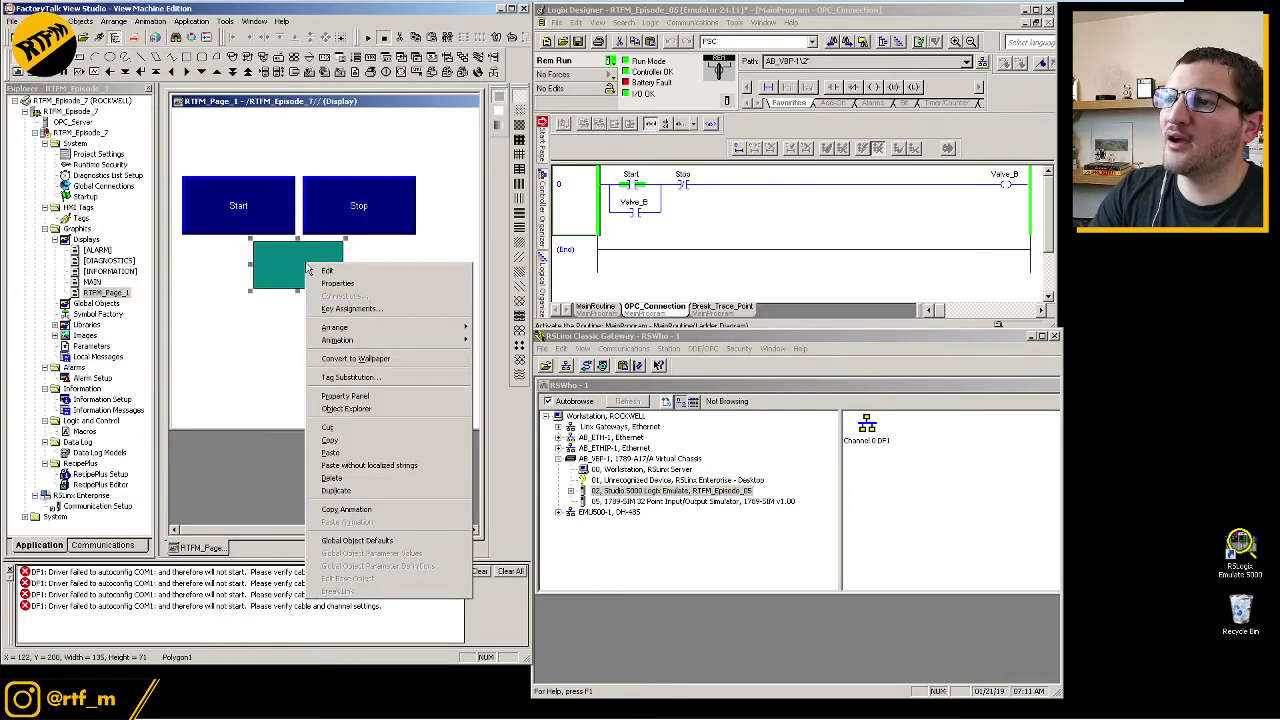
mouse_move(405, 342)
left_click(500, 352)
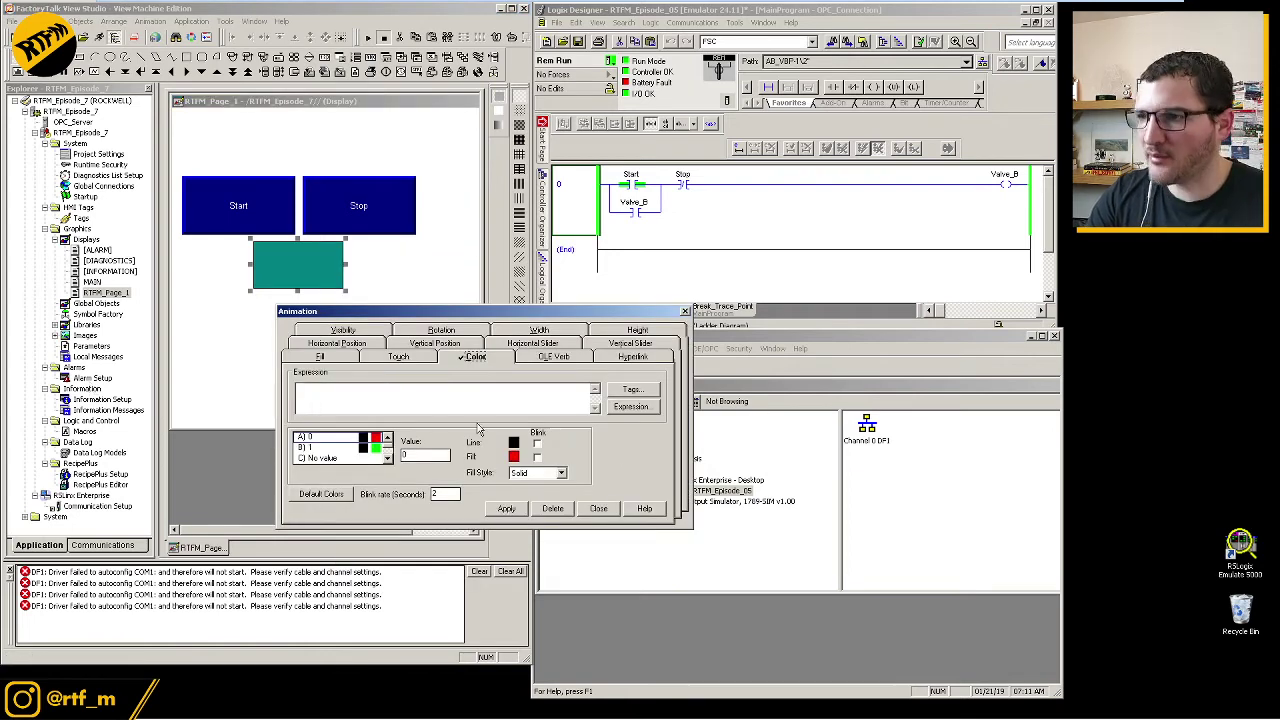
left_click(641, 390)
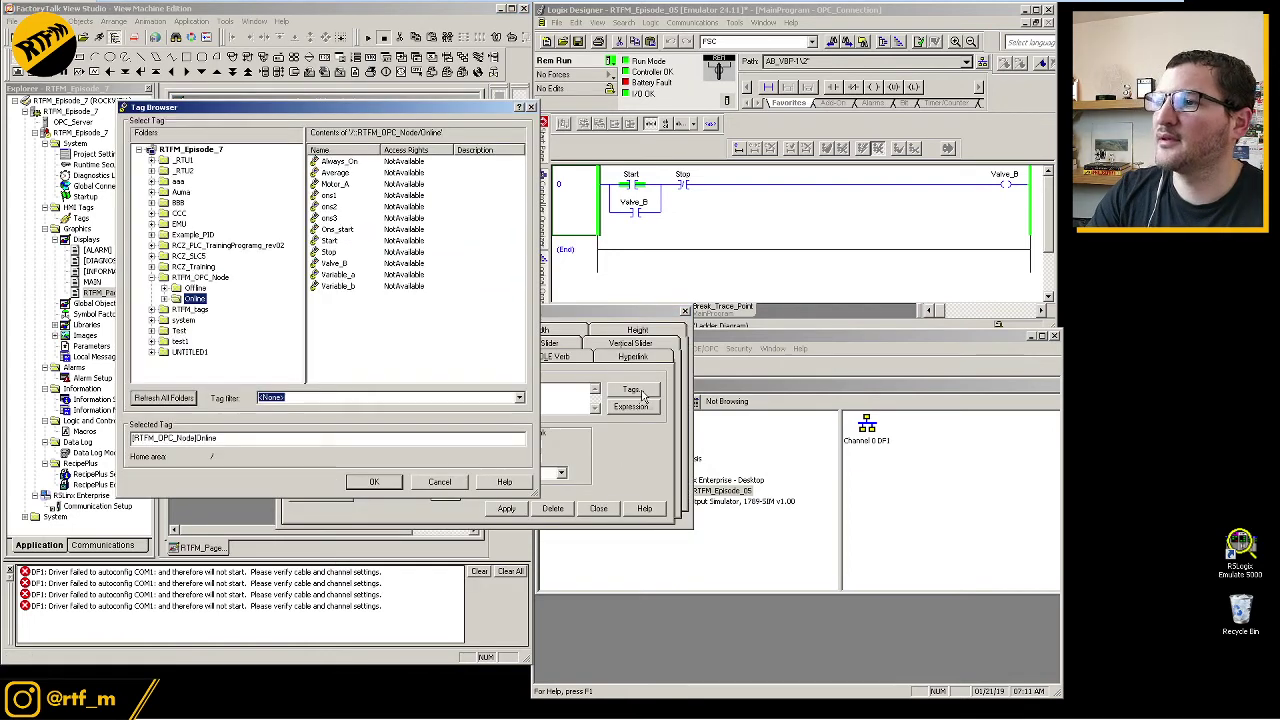
left_click(345, 264)
left_click(380, 482)
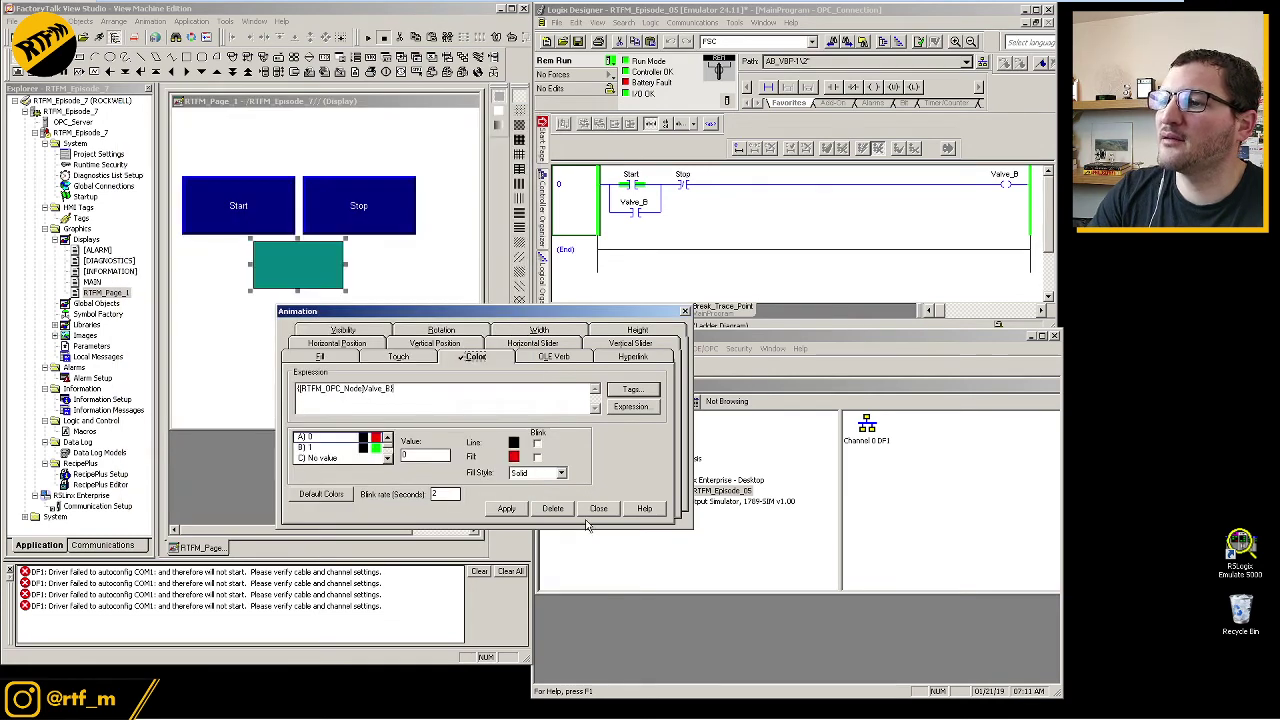
left_click(599, 510)
left_click(357, 373)
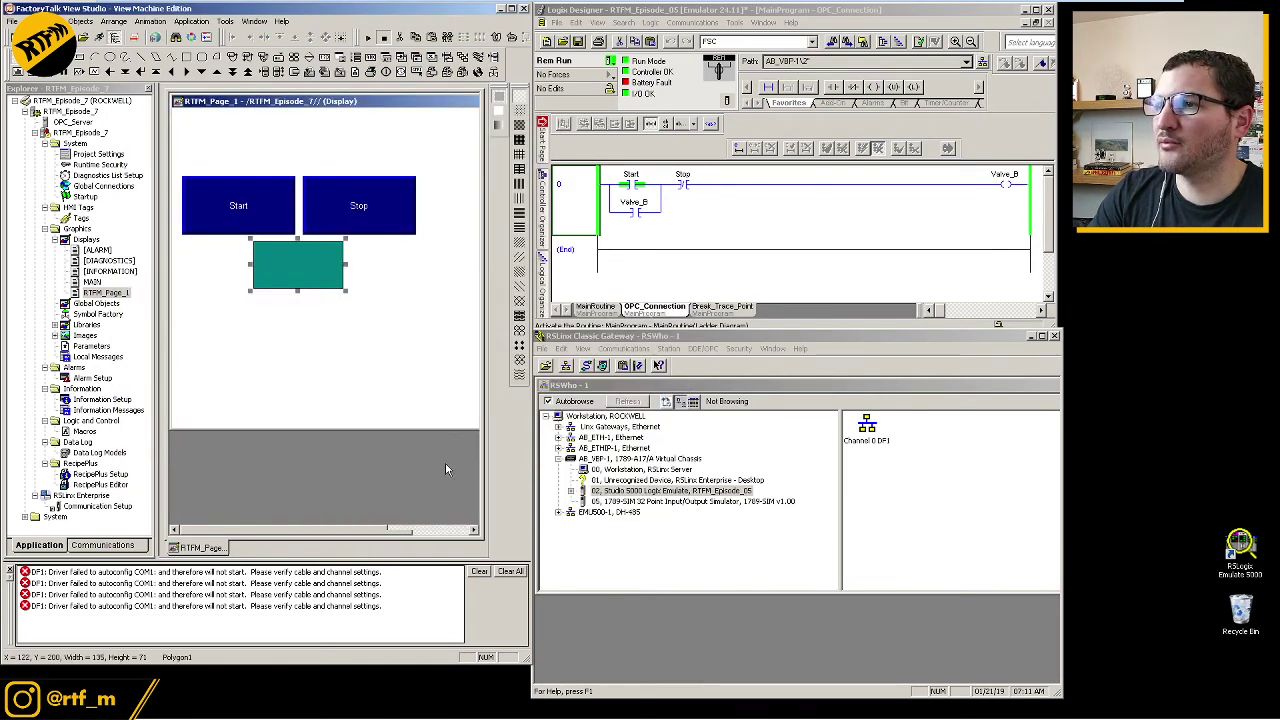
- Reopen the teal rectangle's color animation and check that its expression was kept
double_click(322, 285)
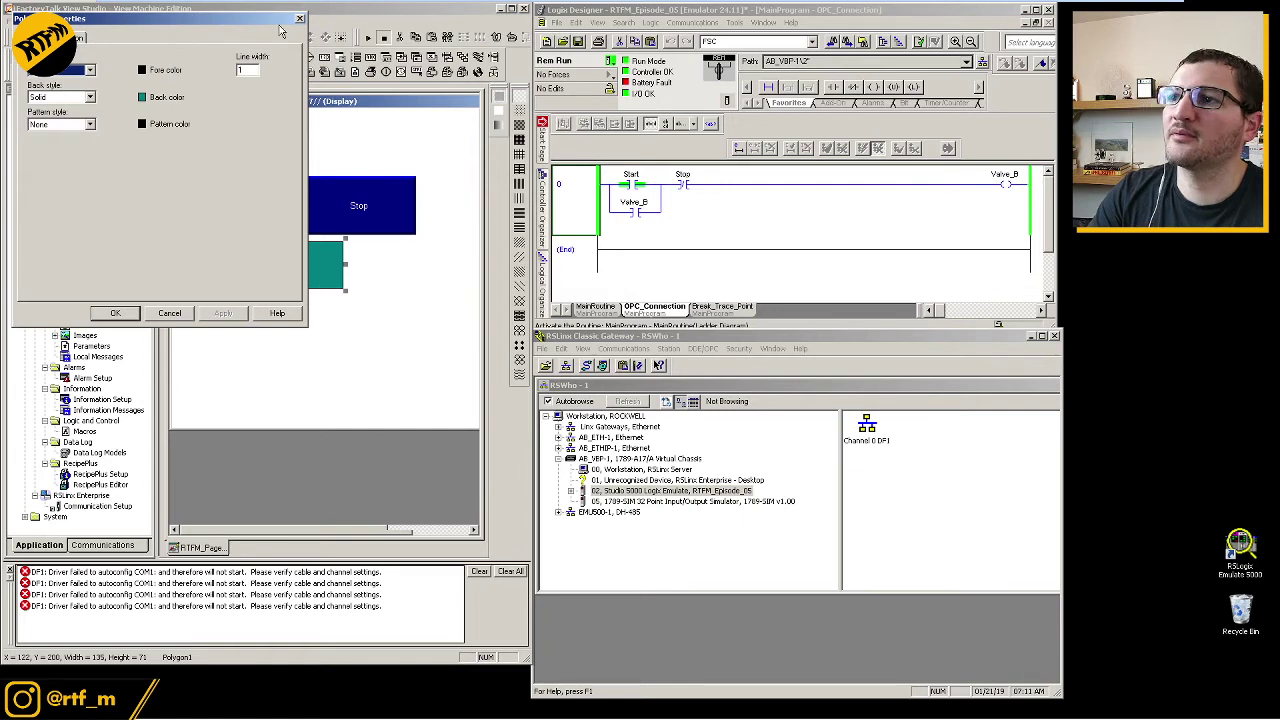
left_click(300, 19)
right_click(296, 277)
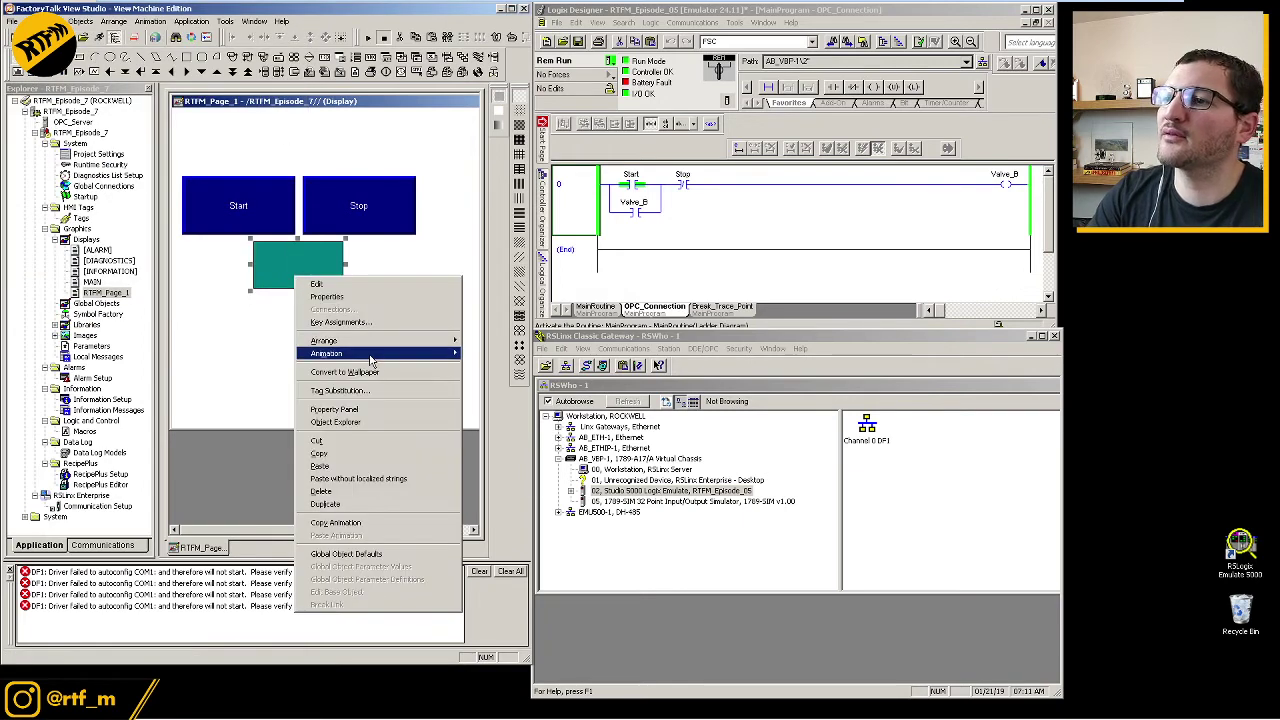
mouse_move(369, 355)
left_click(490, 378)
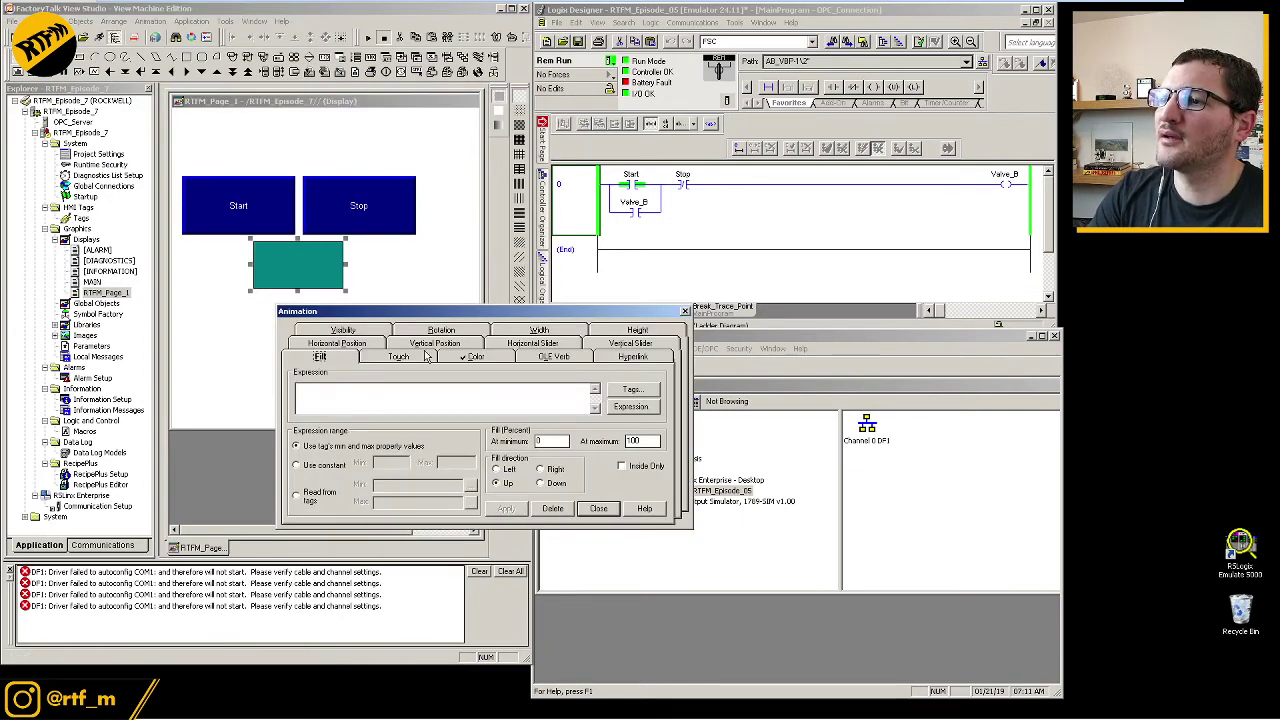
left_click(466, 357)
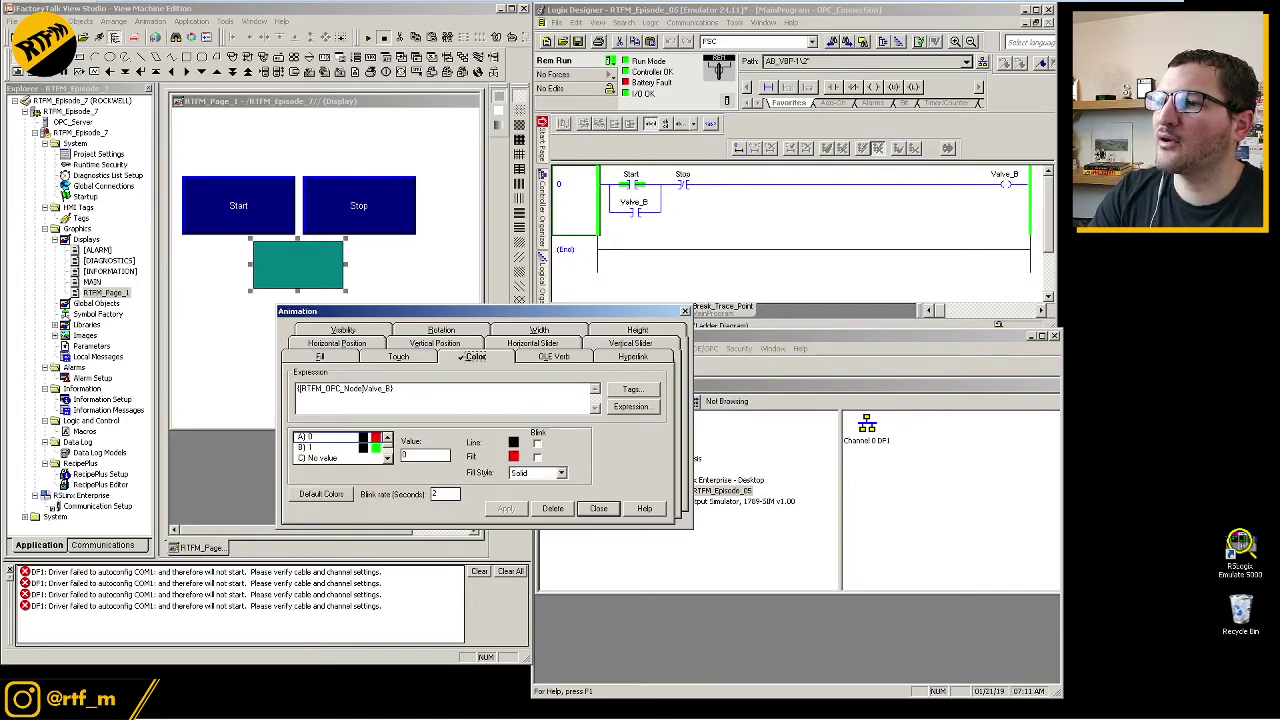
- Reselect the online Valve_B tag from RTFM_OPC_Node for the teal rectangle's color animation, apply it and close the animation settings
left_click(632, 389)
left_click(324, 263)
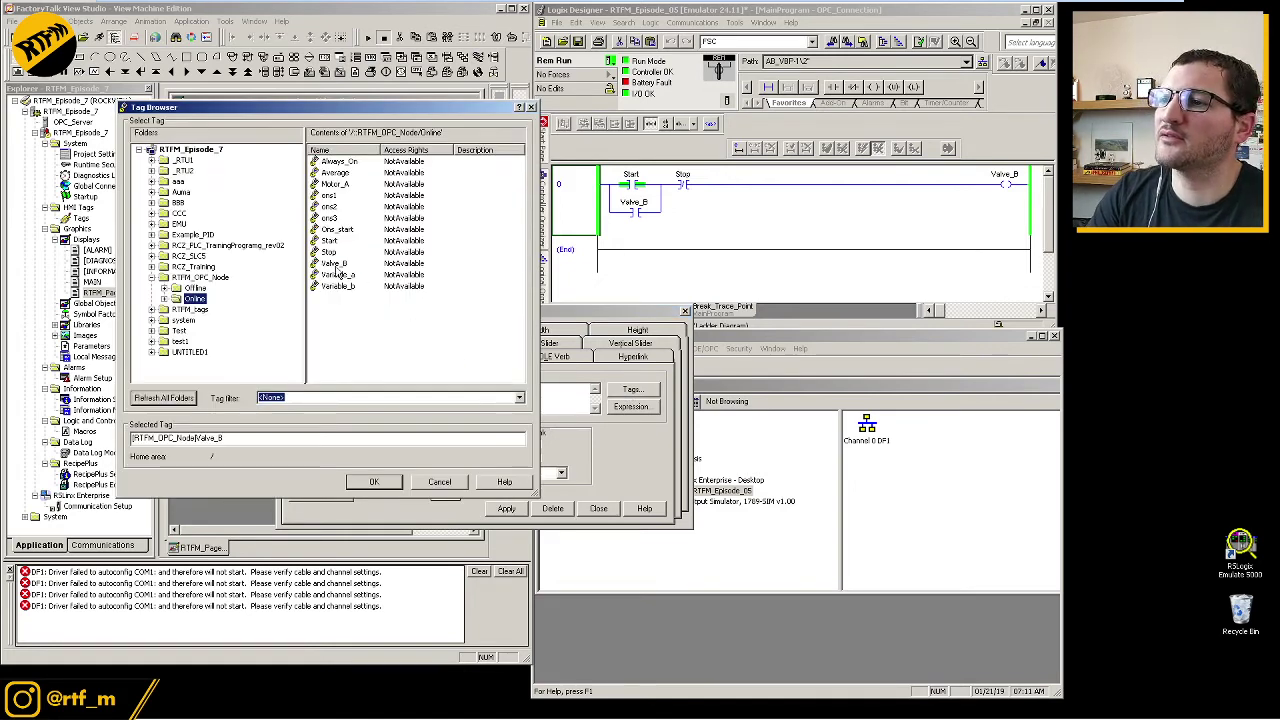
left_click(375, 482)
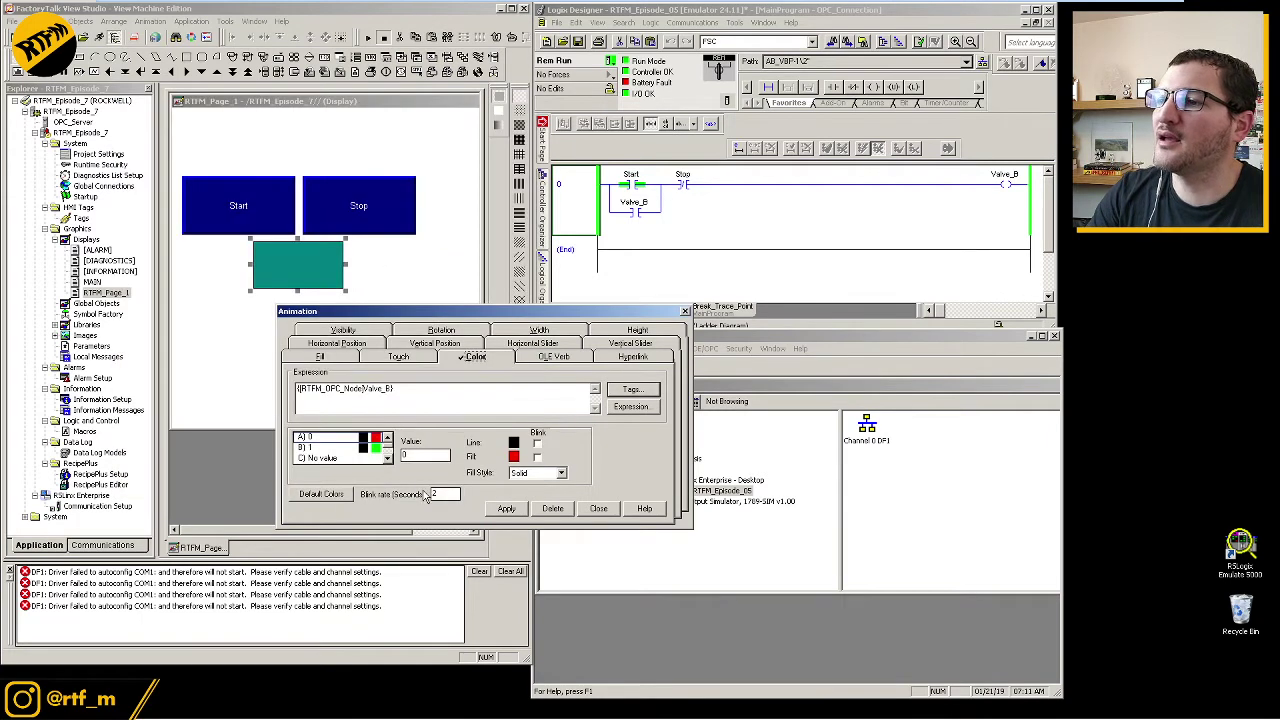
left_click(497, 510)
left_click(598, 509)
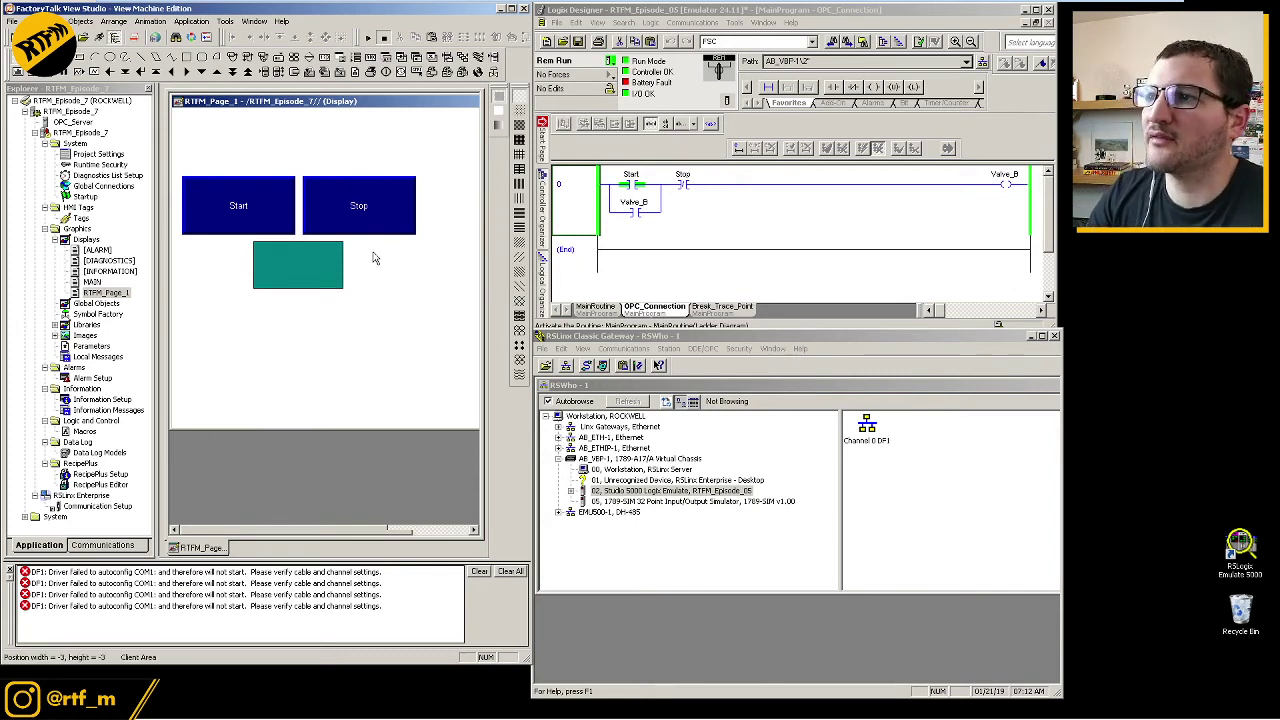
- Test-run the RTFM_Page_1 display and operate its Start and Stop push buttons to check their response in the ladder logic
left_click(368, 40)
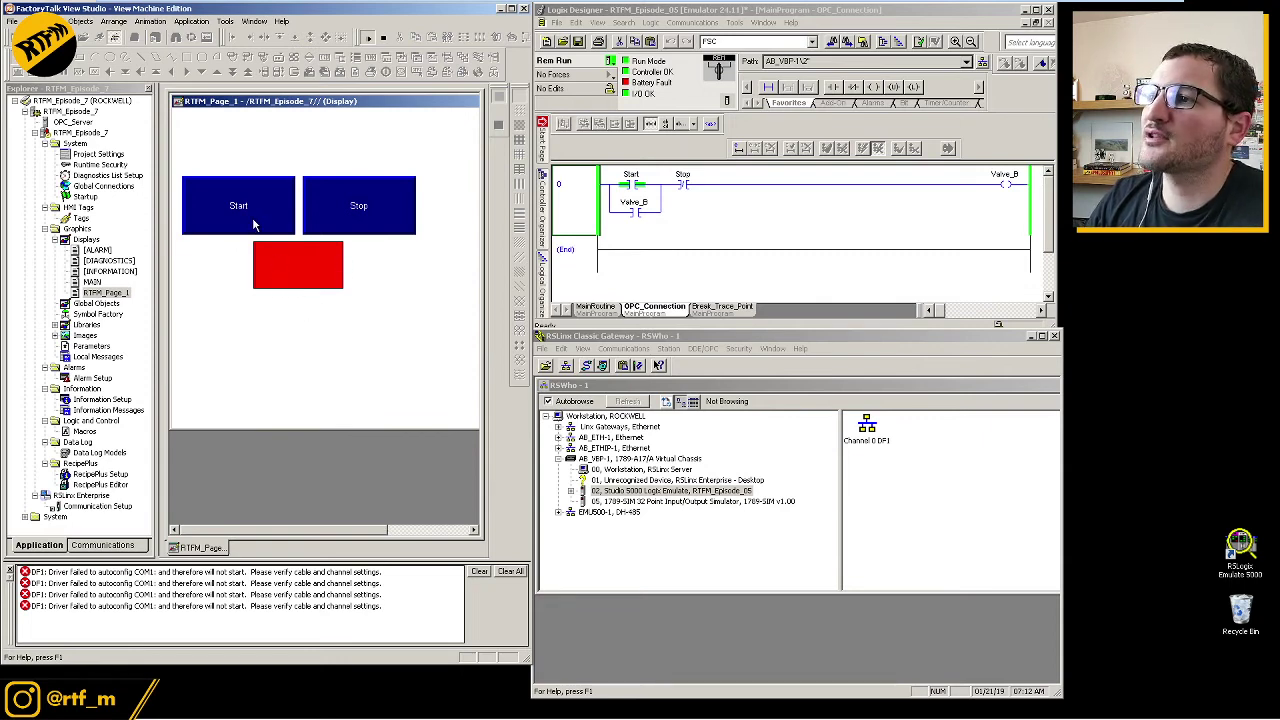
left_click(252, 217)
left_click(380, 206)
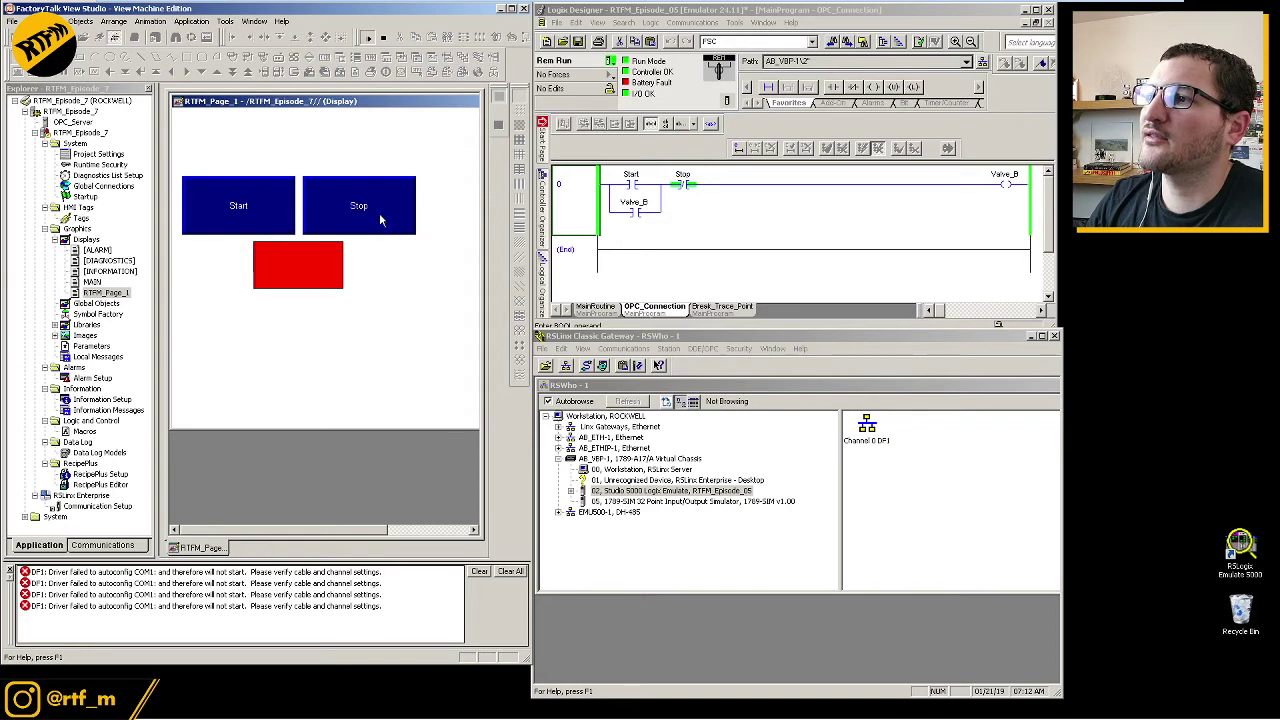
left_click(238, 230)
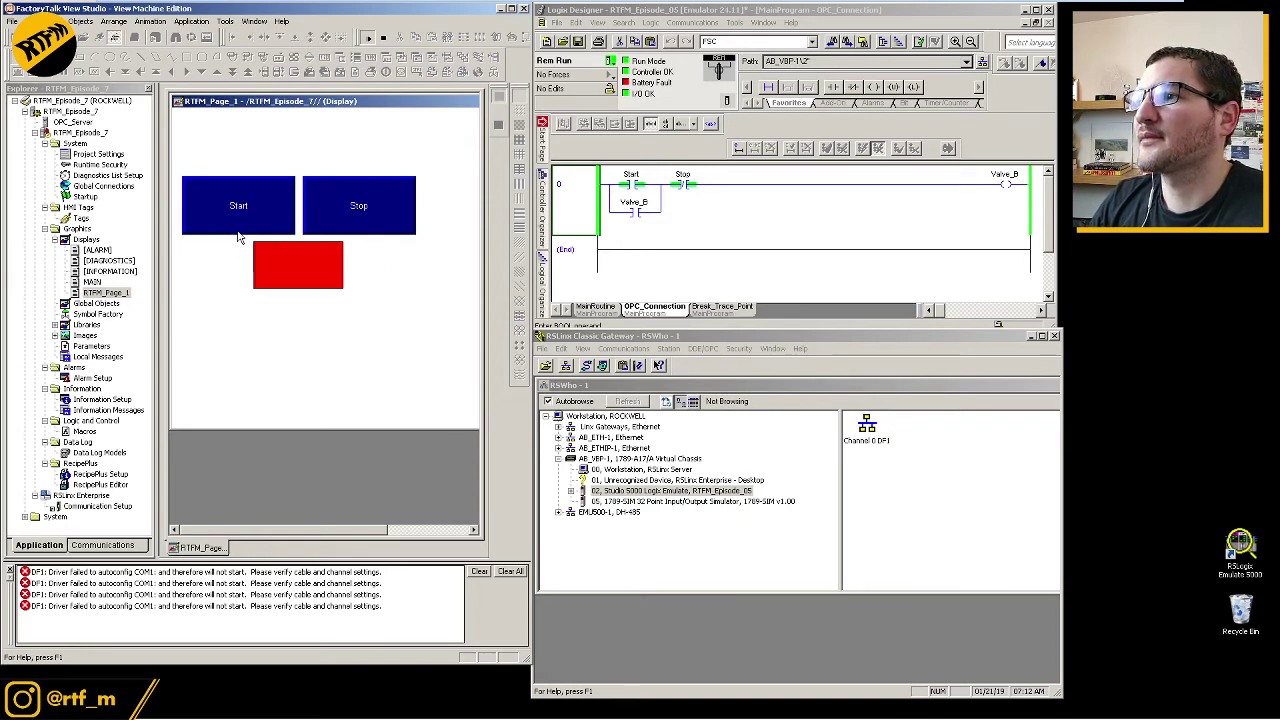
left_click(238, 230)
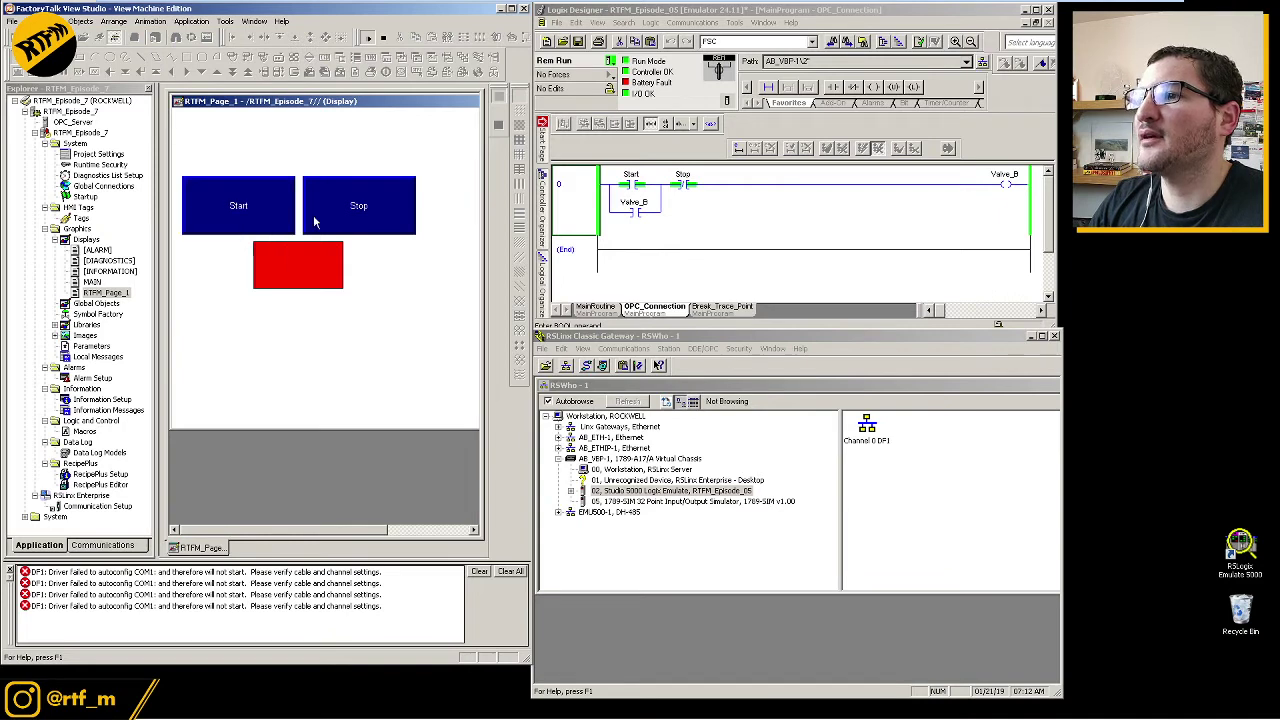
left_click(400, 218)
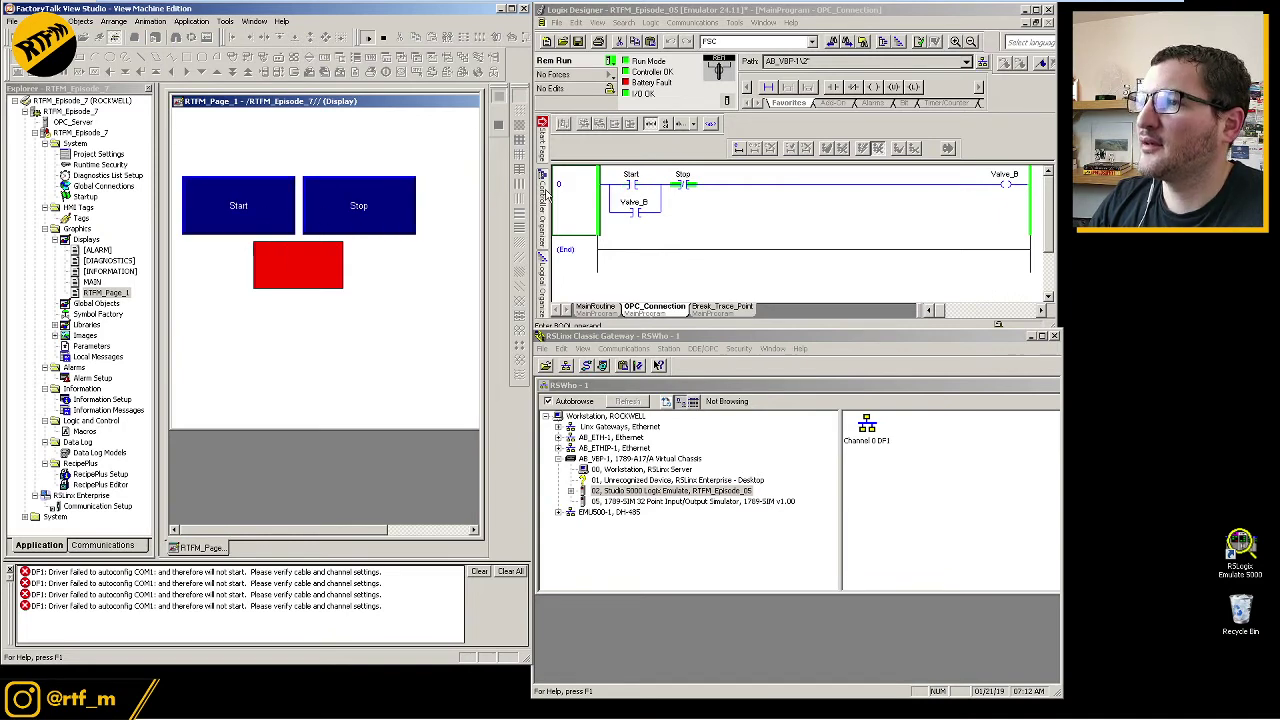
- In Logix Designer, toggle the Always_On bit on rung 0 of MainRoutine and return to the OPC_Connection routine
left_click(543, 200)
double_click(622, 218)
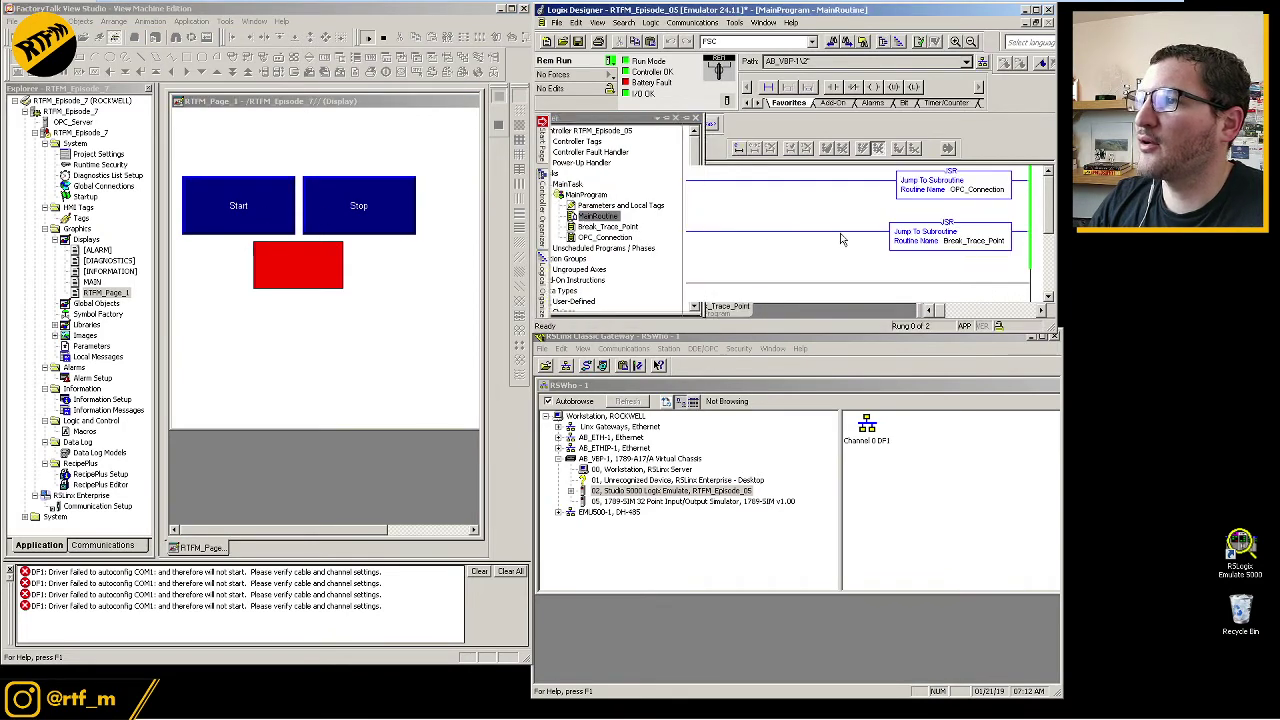
left_click(632, 172)
right_click(650, 178)
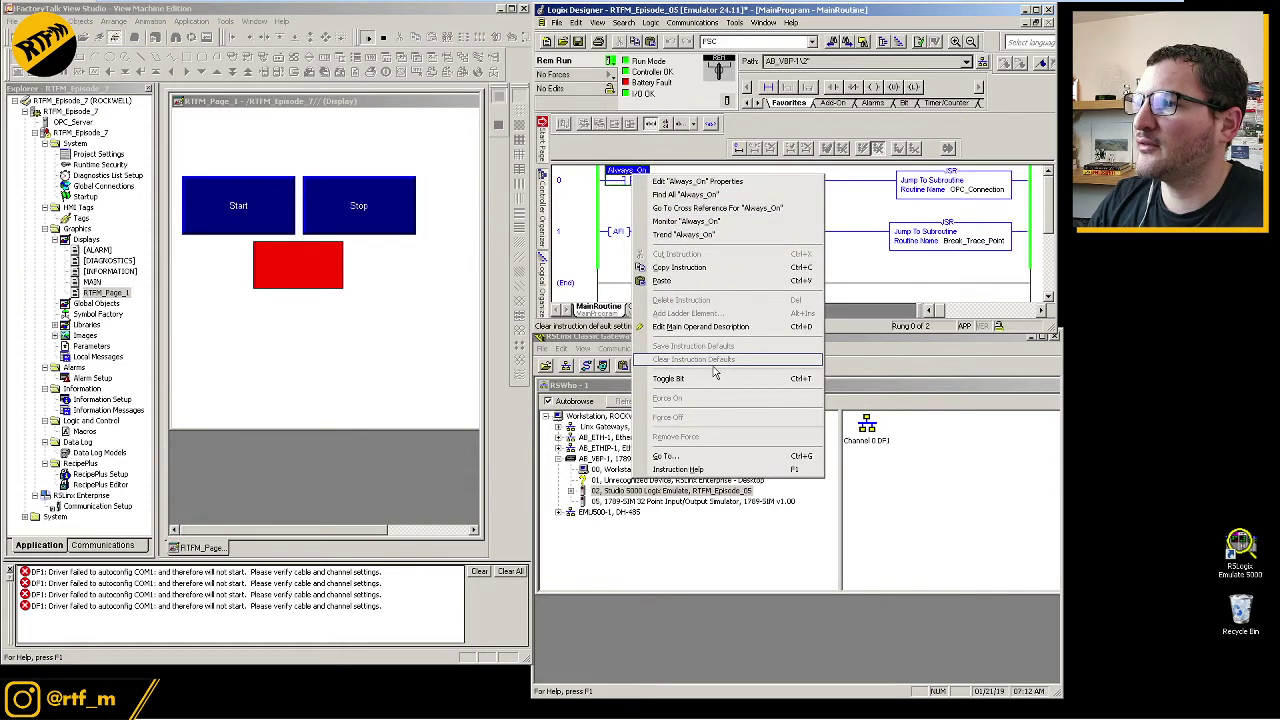
left_click(668, 378)
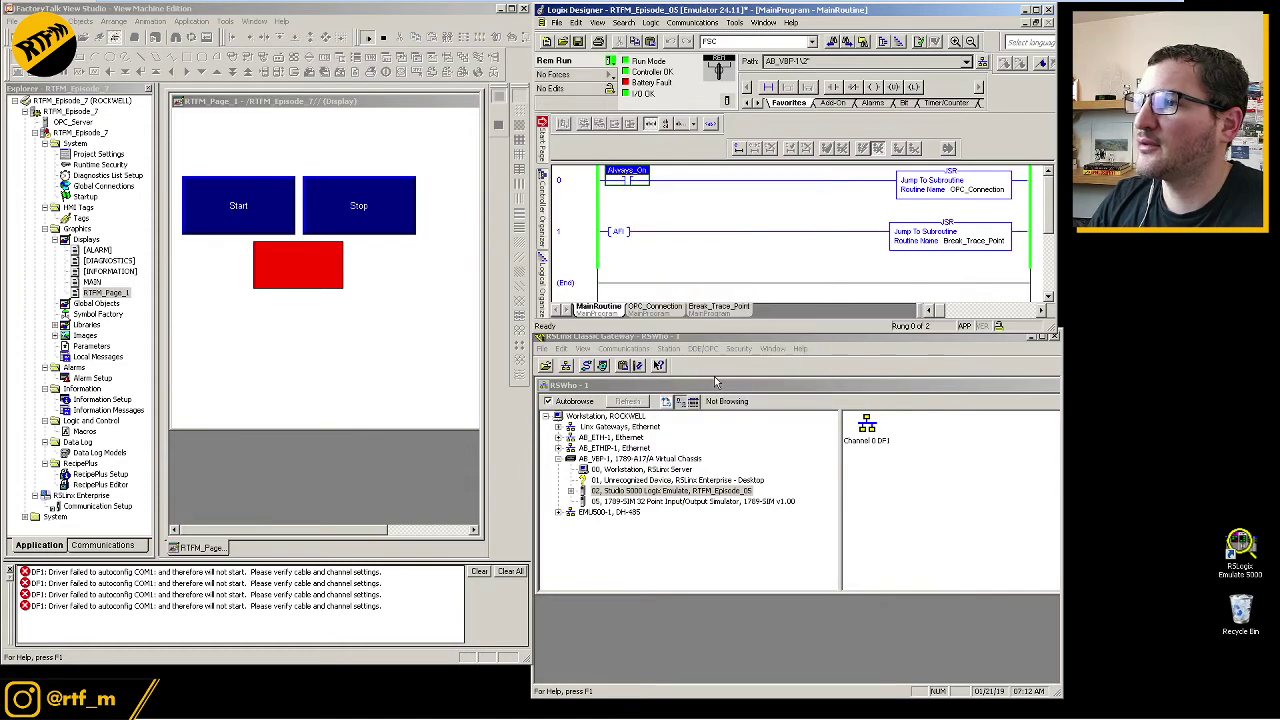
left_click(720, 307)
left_click(664, 308)
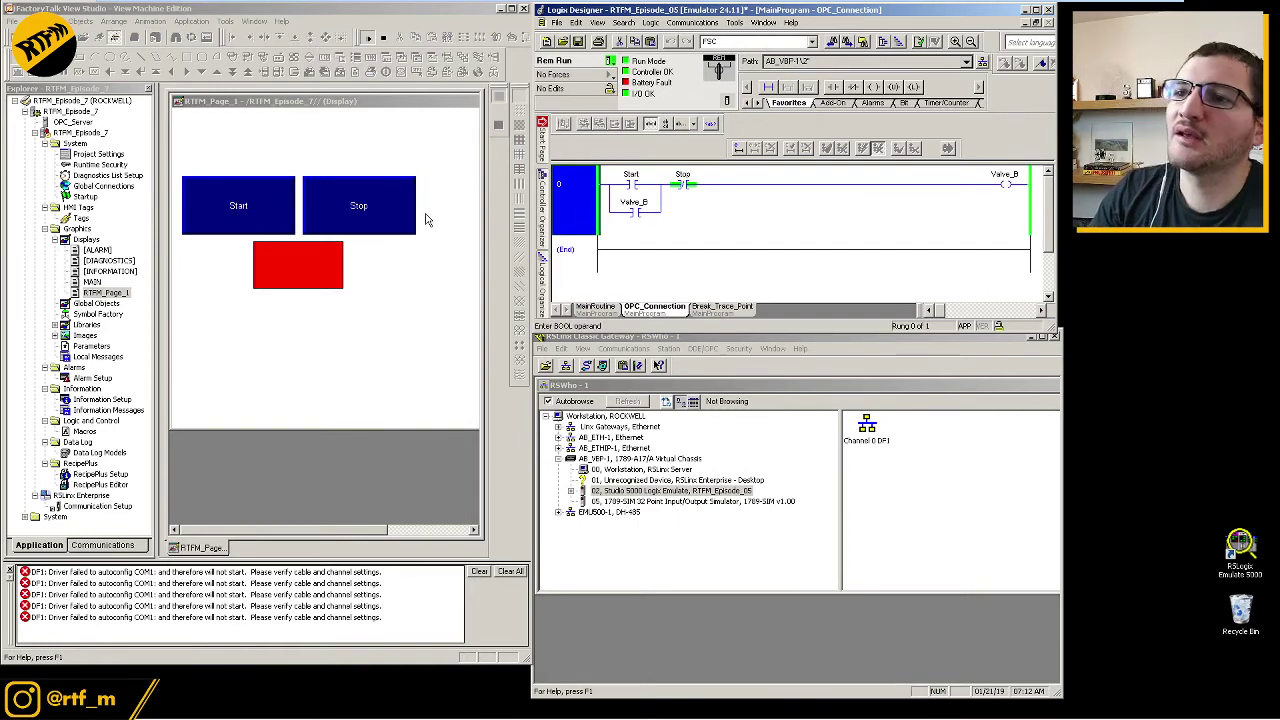
- Back in the FactoryTalk View test display, operate Stop and Start alternately to check Valve_B and the rectangle's color, finishing with Start
left_click(392, 230)
left_click(392, 230)
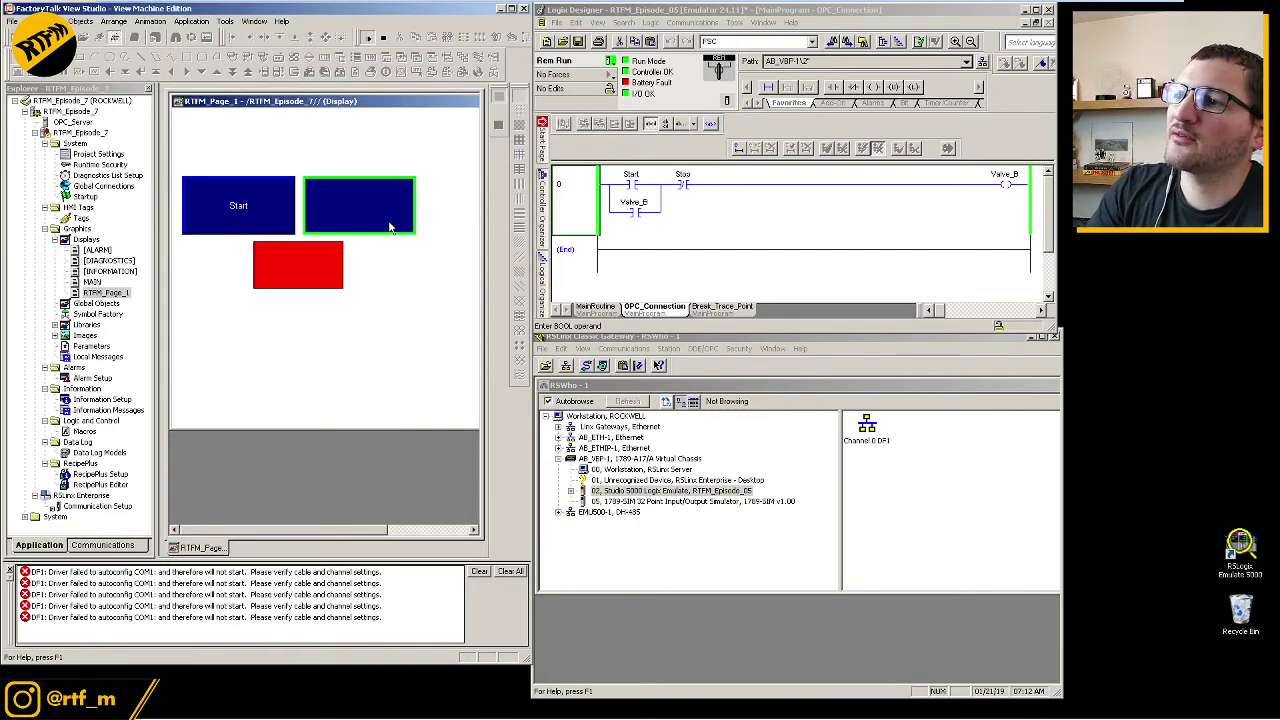
left_click(383, 206)
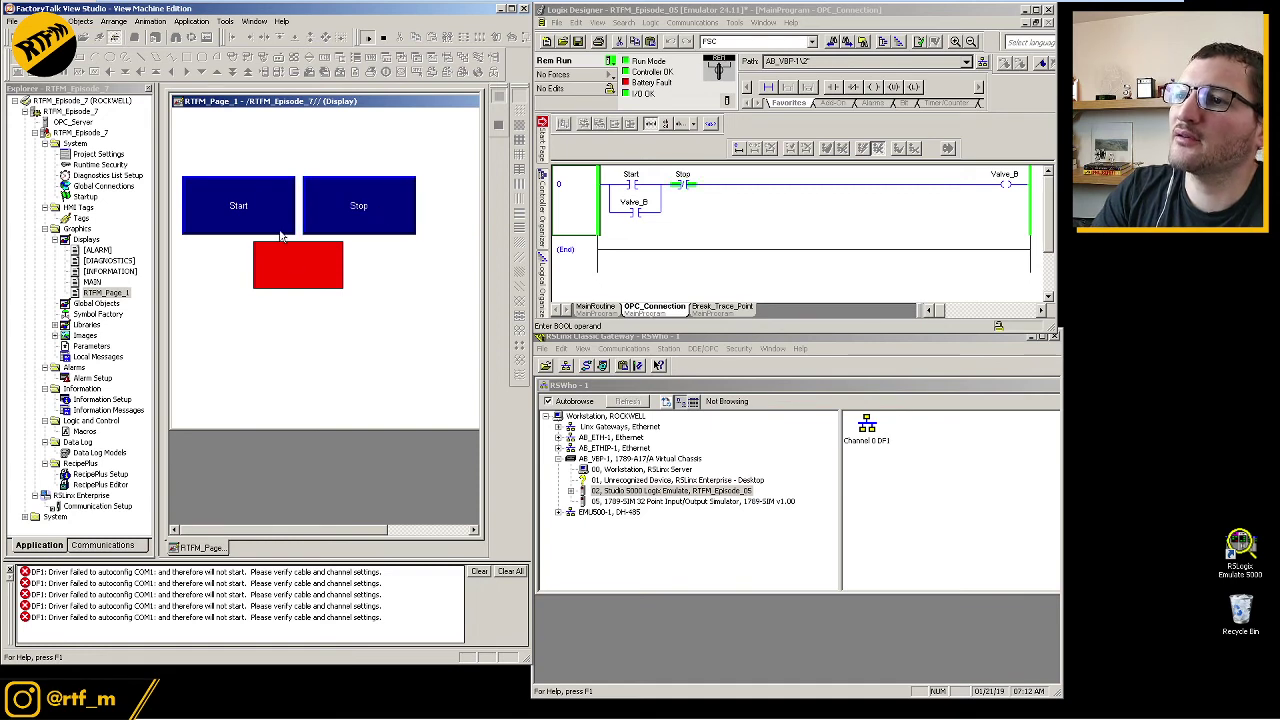
left_click(265, 202)
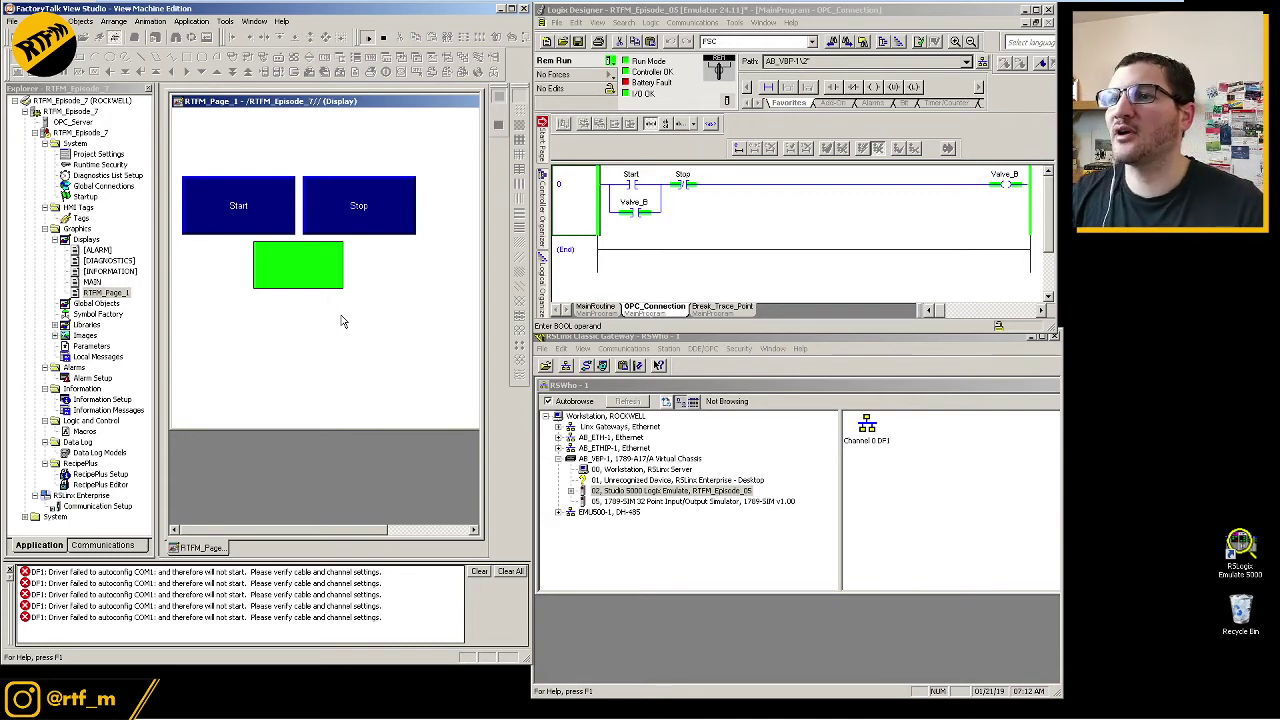
left_click(376, 202)
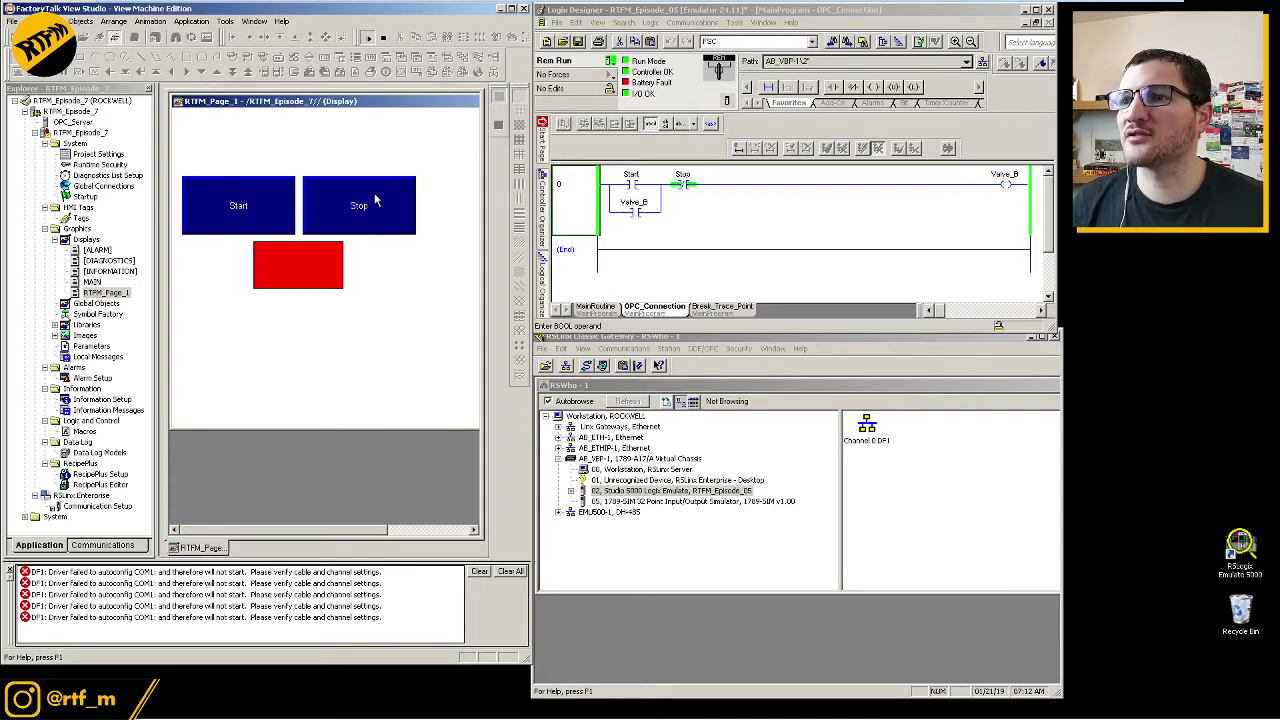
left_click(286, 192)
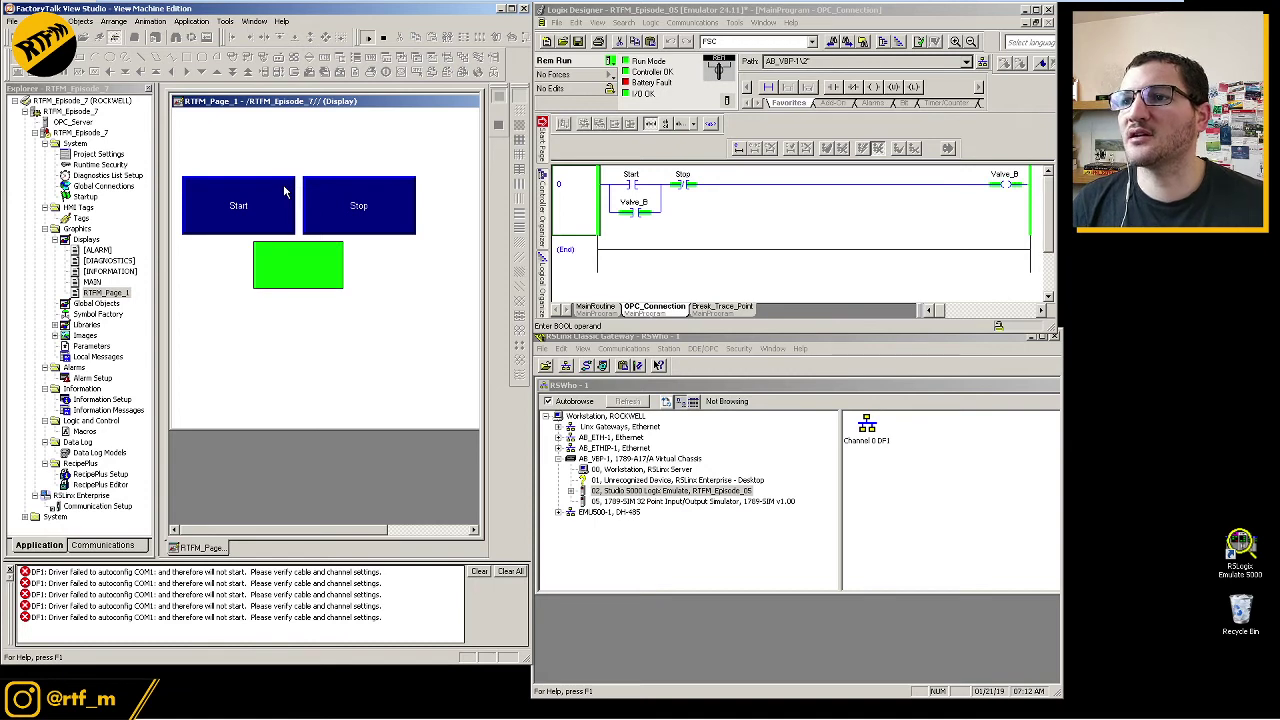